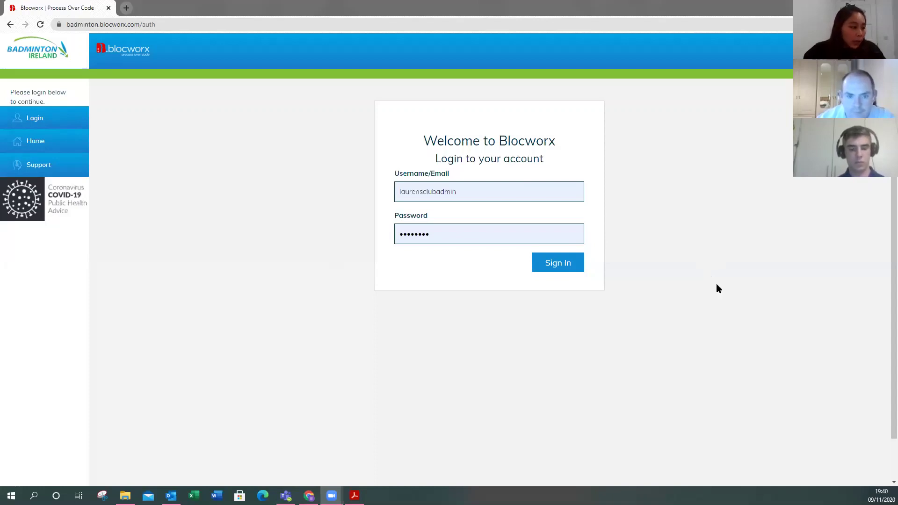
- Sign in as the club admin using the browser's saved login suggestion
{"action": "scroll", "coordinate": [717, 285], "scroll_direction": "down", "scroll_amount": 1}
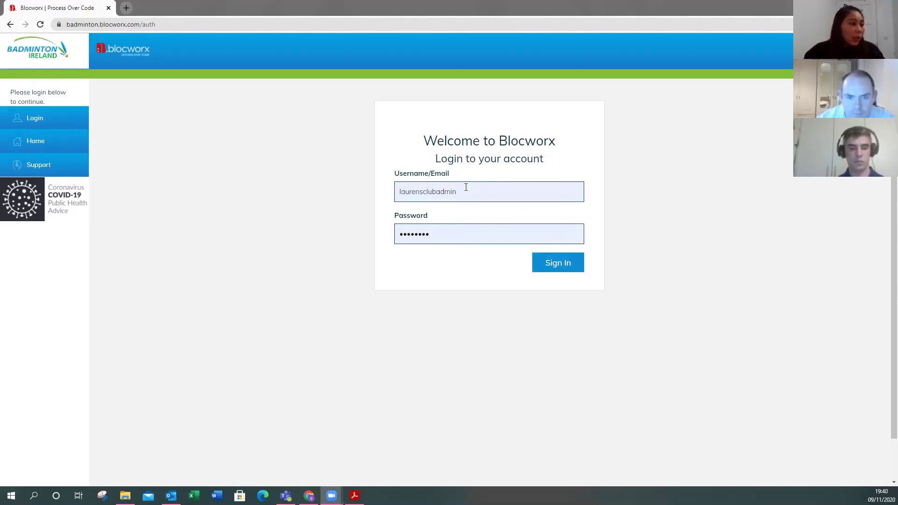
{"action": "left_click", "coordinate": [438, 196]}
{"action": "key", "text": "Down"}
{"action": "key", "text": "Return"}
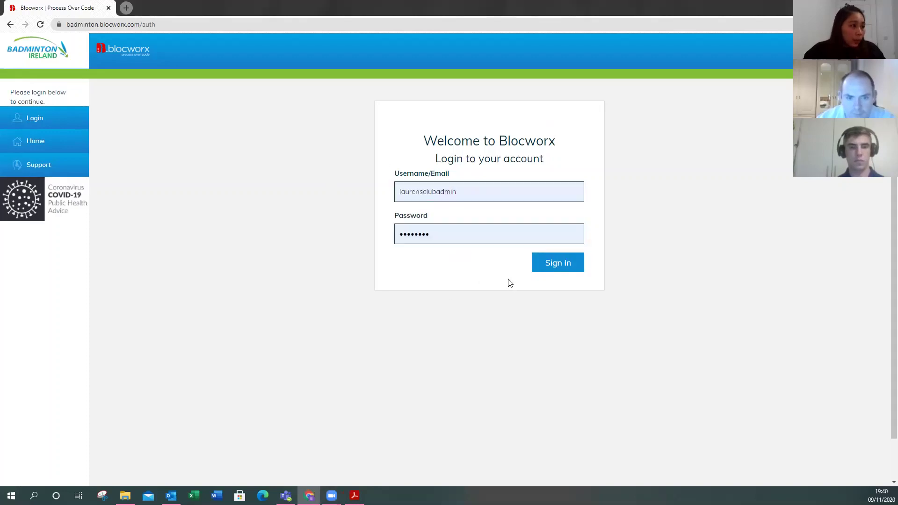
{"action": "left_click", "coordinate": [542, 264]}
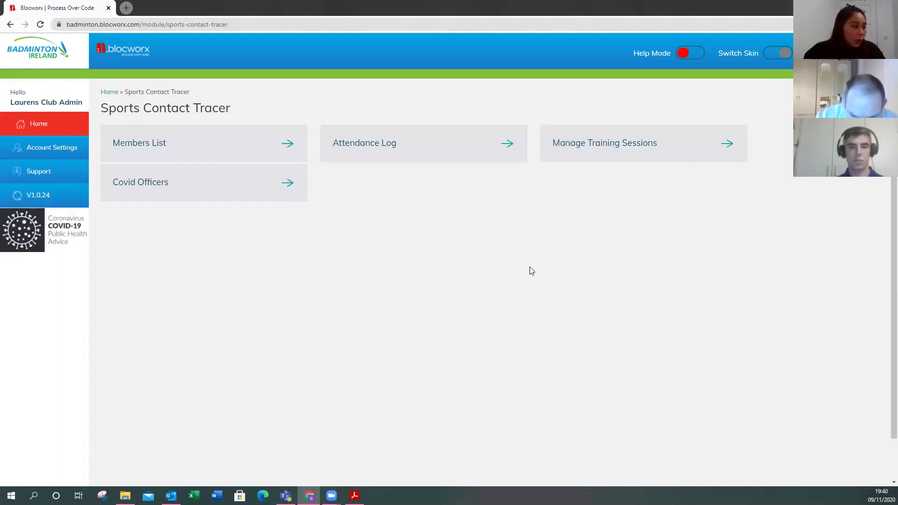
- Open the Members List and switch the table from 10 per page to Show All, listing 13 members
{"action": "left_click", "coordinate": [207, 151]}
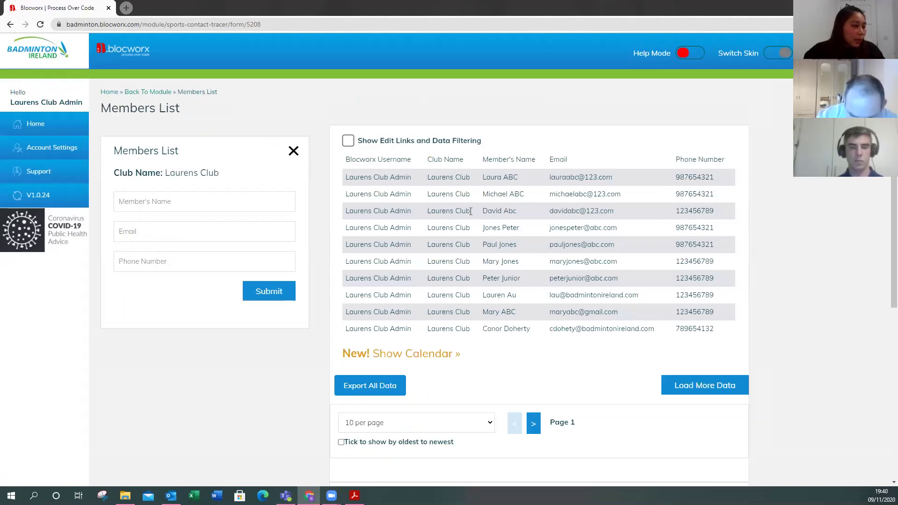
{"action": "scroll", "coordinate": [393, 151], "scroll_direction": "down", "scroll_amount": 1}
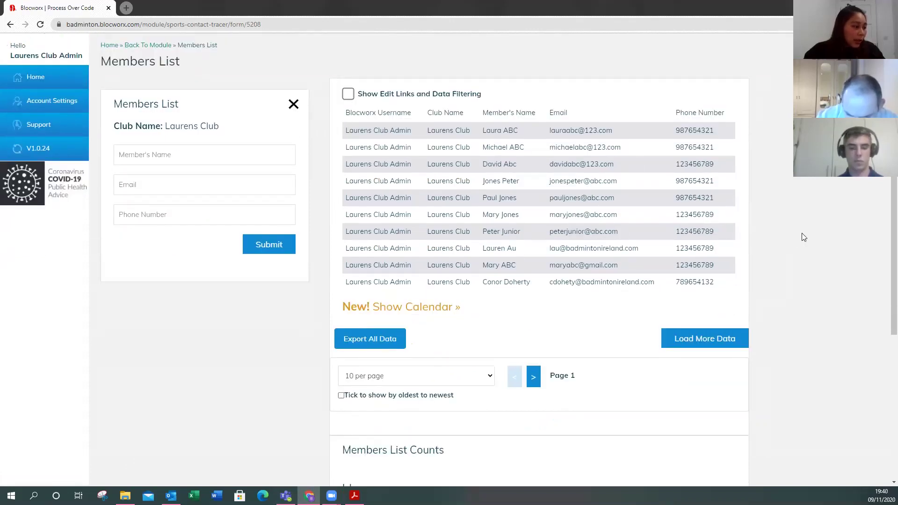
{"action": "scroll", "coordinate": [449, 314], "scroll_direction": "down", "scroll_amount": 1}
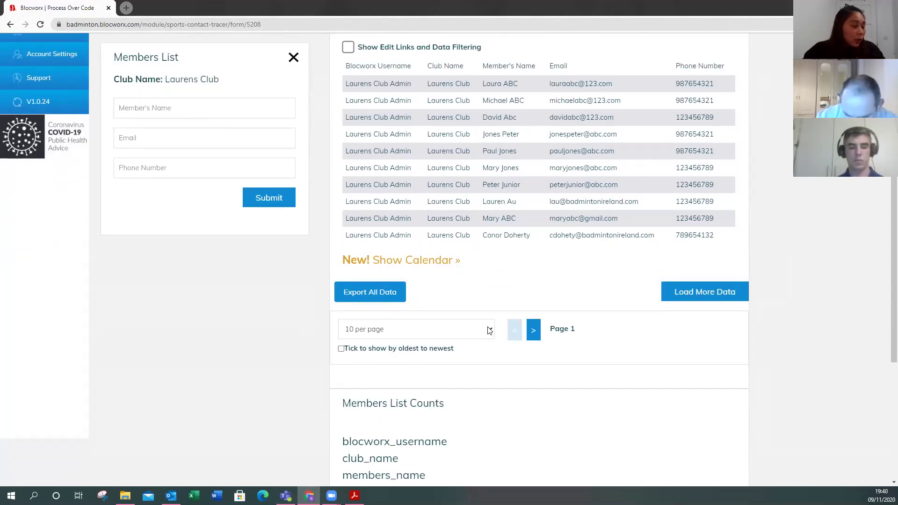
{"action": "scroll", "coordinate": [484, 299], "scroll_direction": "down", "scroll_amount": 1}
{"action": "scroll", "coordinate": [414, 97], "scroll_direction": "up", "scroll_amount": 1}
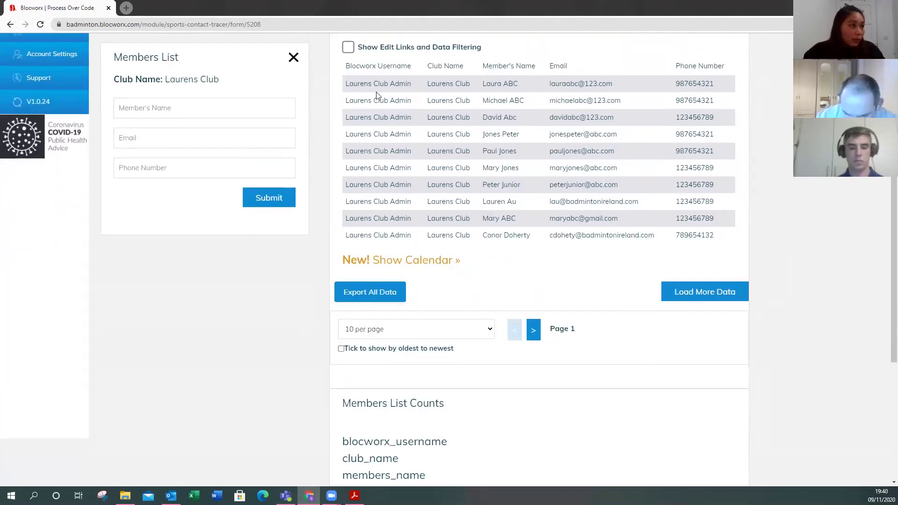
{"action": "left_click", "coordinate": [489, 331]}
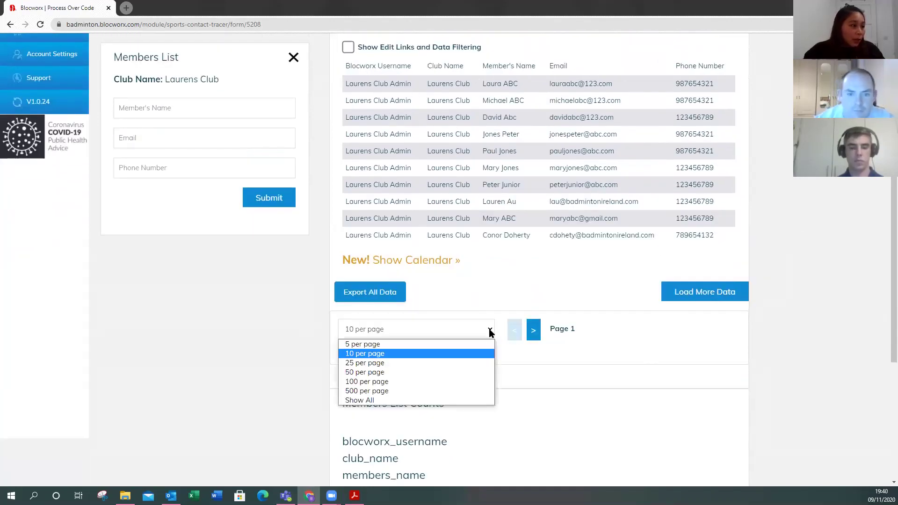
{"action": "left_click", "coordinate": [399, 400]}
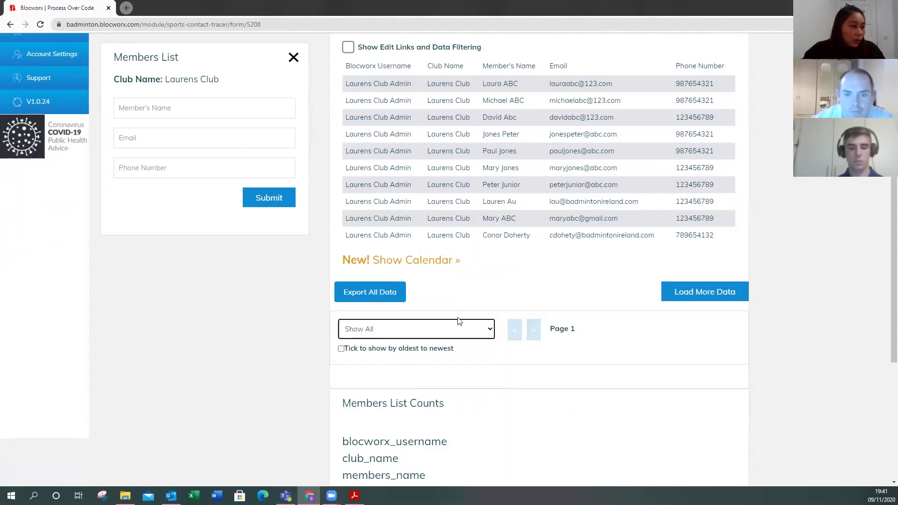
{"action": "scroll", "coordinate": [429, 152], "scroll_direction": "up", "scroll_amount": 3}
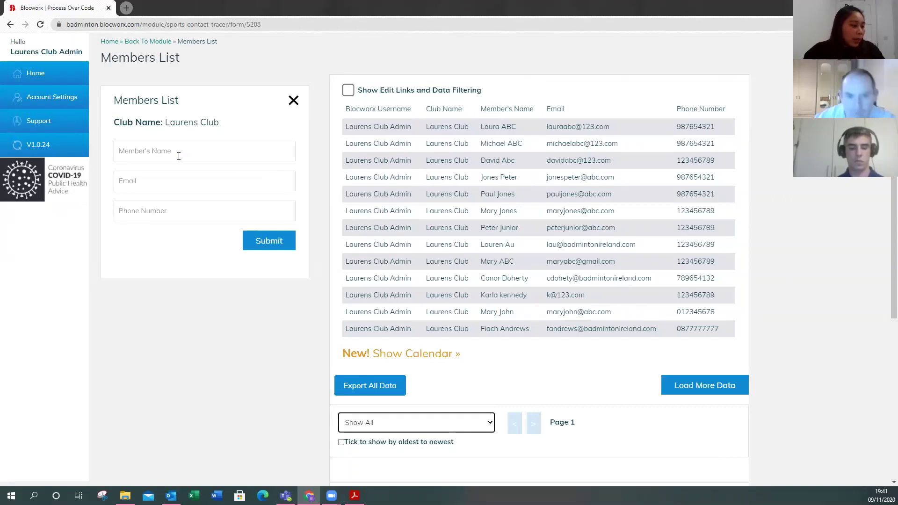
- Submit a new member with their name, e-mail and phone number, then check the new top row
{"action": "triple_click", "coordinate": [120, 101]}
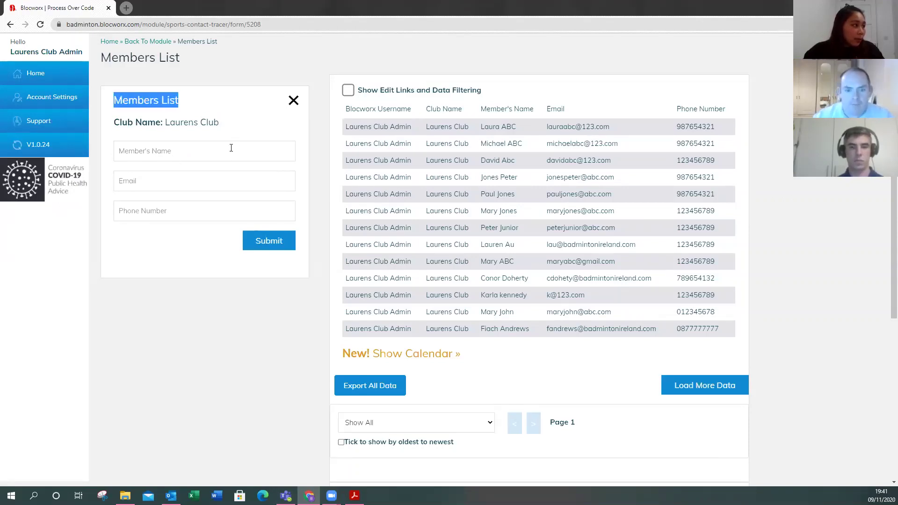
{"action": "left_click", "coordinate": [158, 154]}
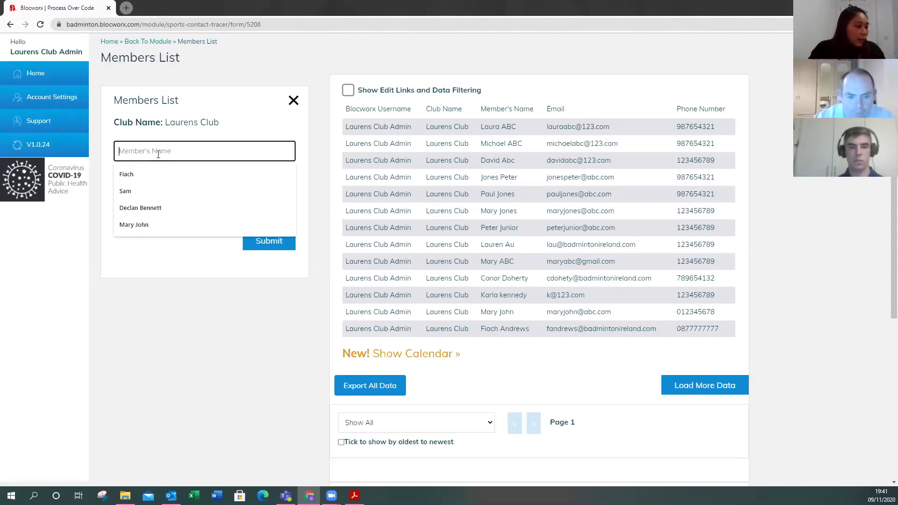
{"action": "type", "text": "Al"}
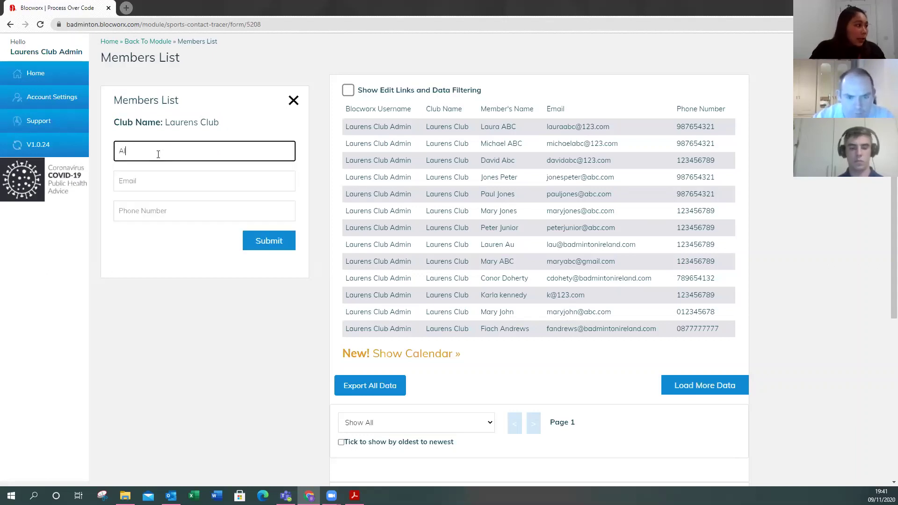
{"action": "type", "text": "an ABc"}
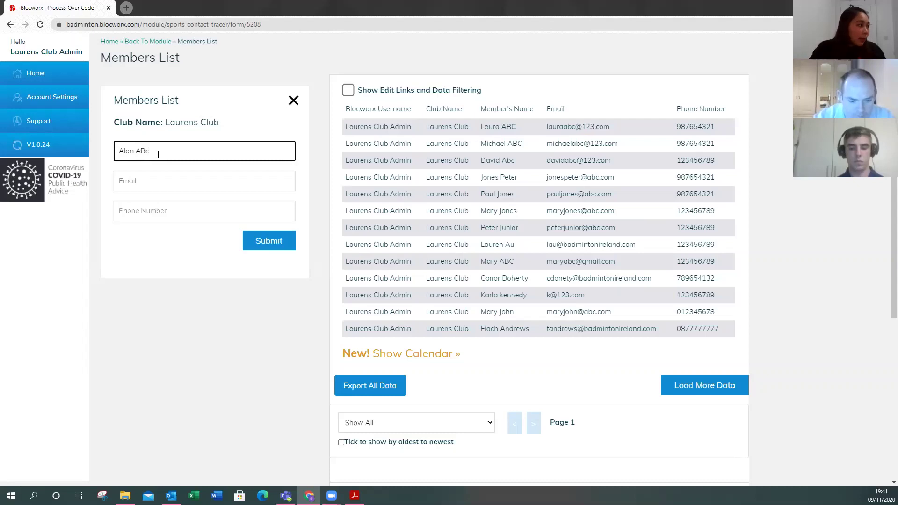
{"action": "key", "text": "Tab"}
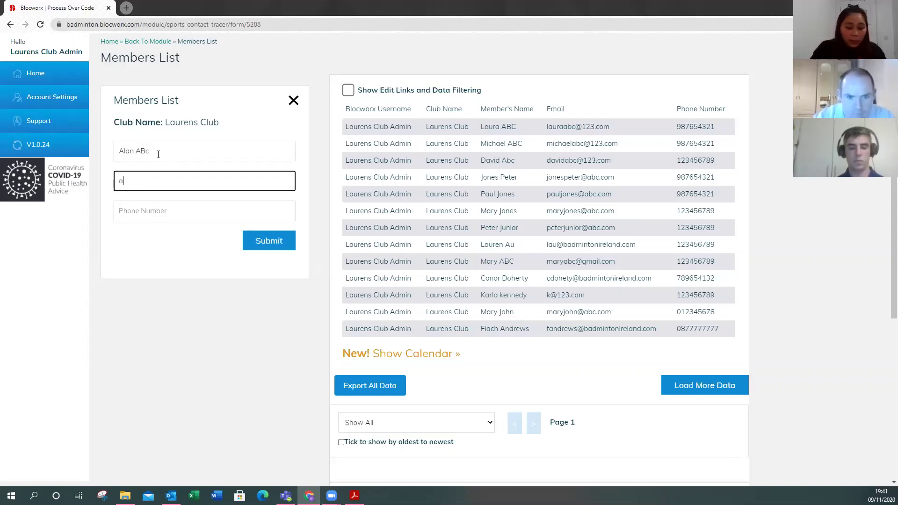
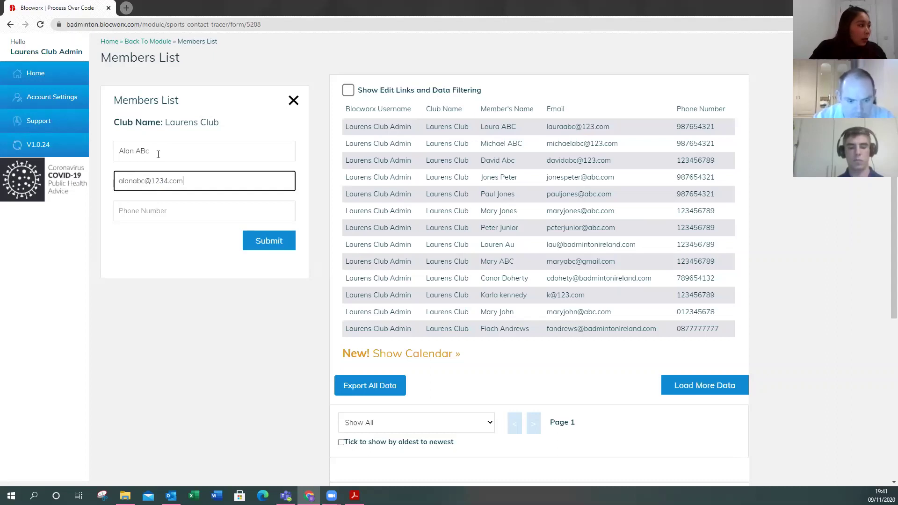
{"action": "key", "text": "Tab"}
{"action": "type", "text": "987654321"}
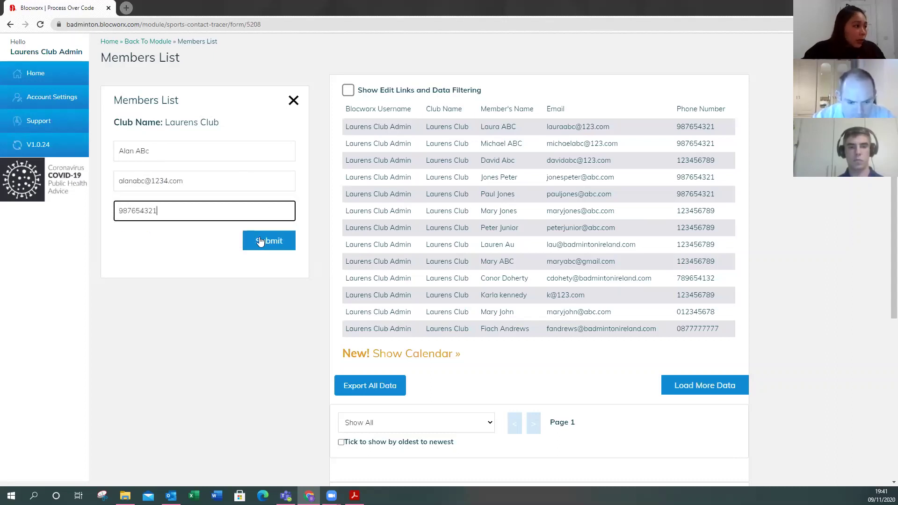
{"action": "left_click", "coordinate": [260, 241]}
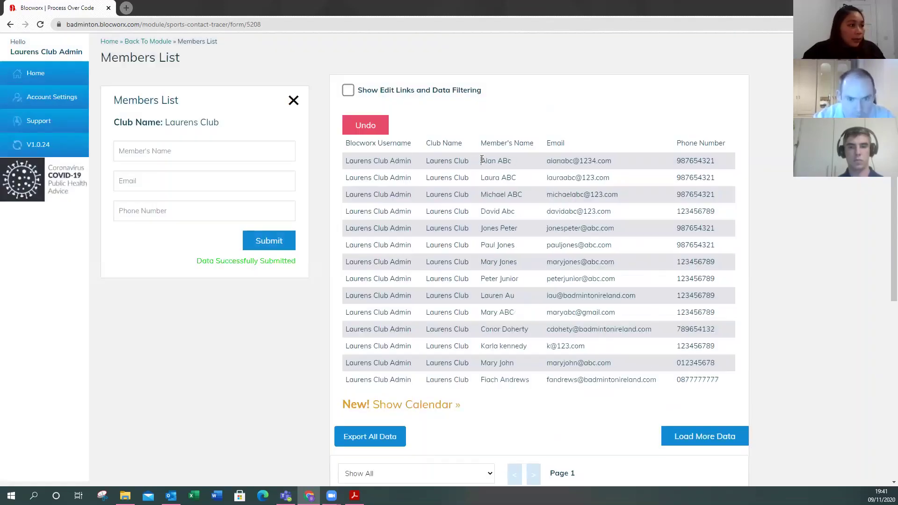
{"action": "left_click_drag", "start_coordinate": [482, 158], "coordinate": [486, 162]}
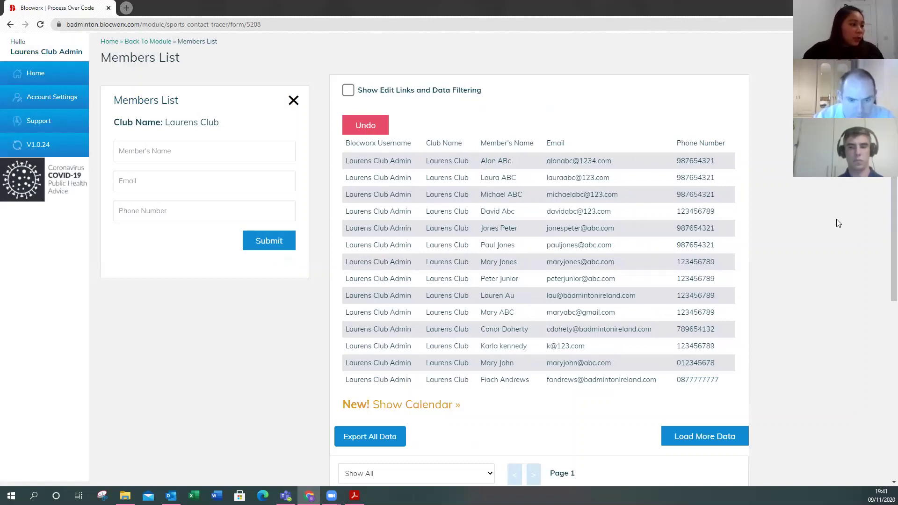
{"action": "scroll", "coordinate": [838, 223], "scroll_direction": "up", "scroll_amount": 1}
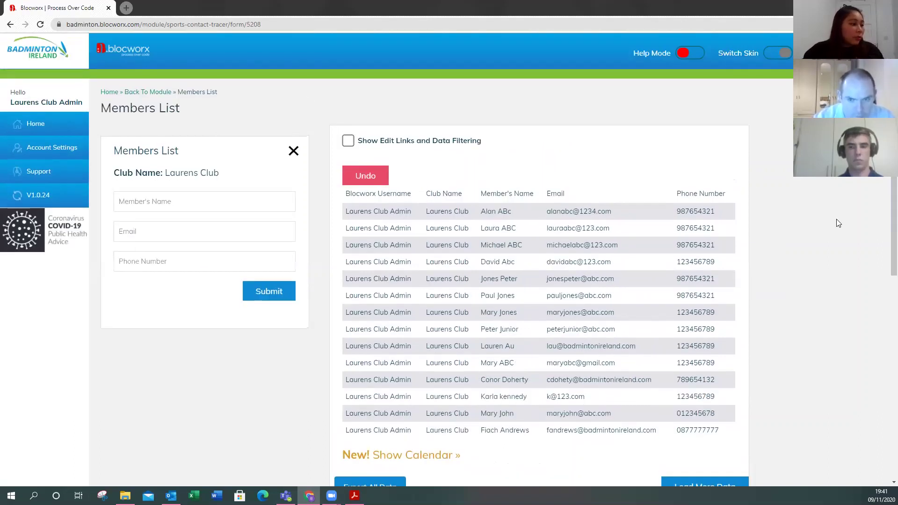
- On Manage Training Sessions, add a session named '1st Jan 2021 8-10pm club night'
{"action": "left_click", "coordinate": [140, 95]}
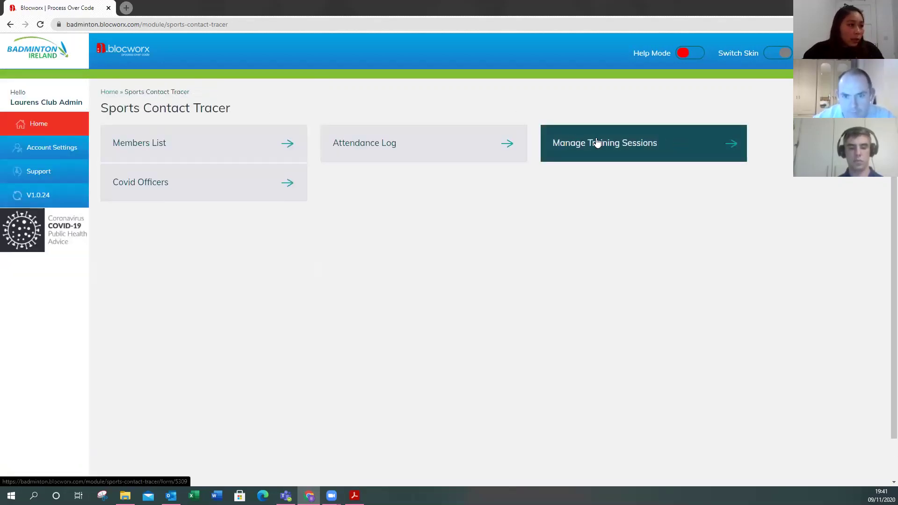
{"action": "left_click", "coordinate": [671, 146]}
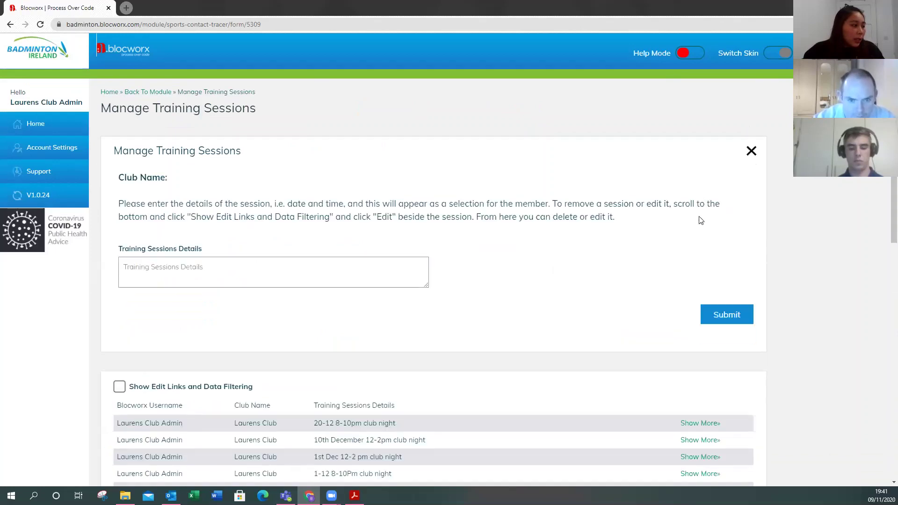
{"action": "scroll", "coordinate": [655, 224], "scroll_direction": "down", "scroll_amount": 1}
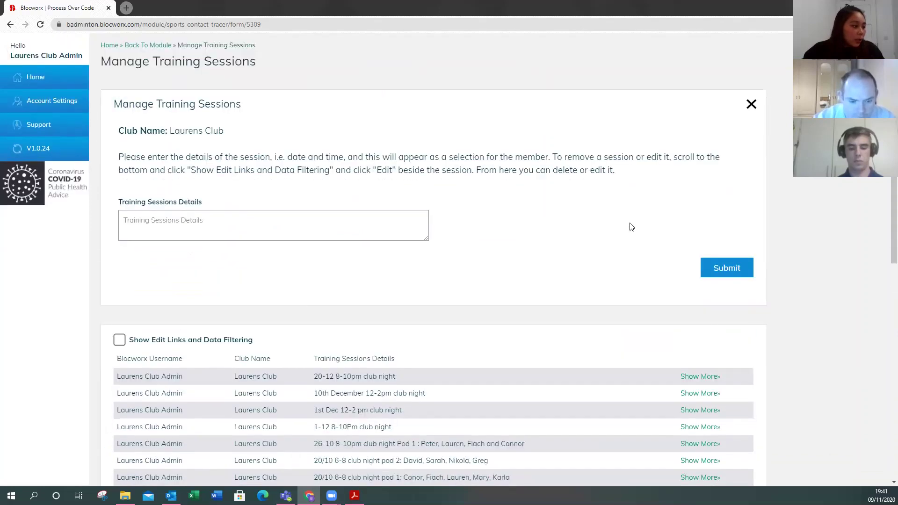
{"action": "left_click", "coordinate": [175, 227]}
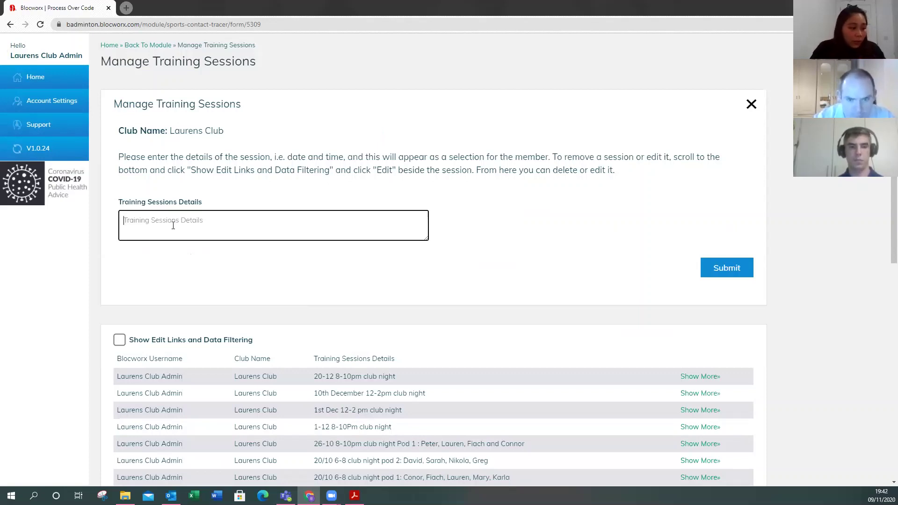
{"action": "type", "text": "1"}
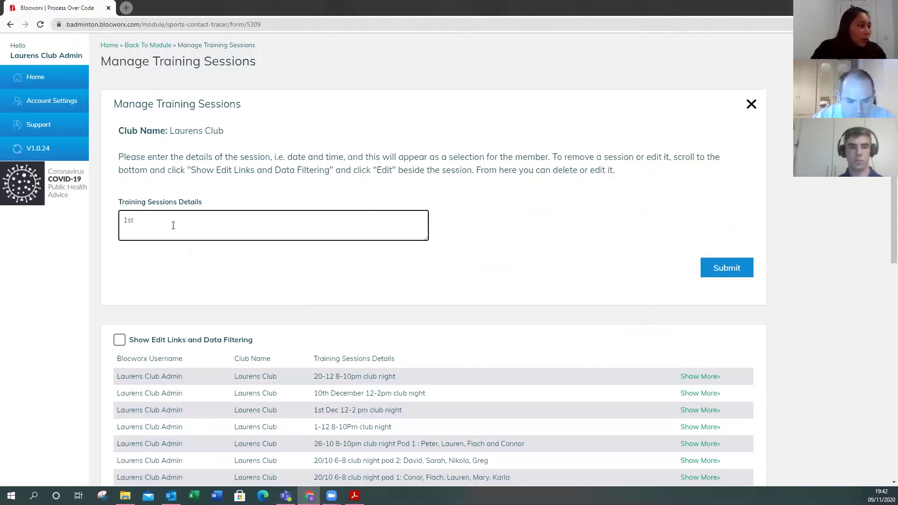
{"action": "type", "text": "st "}
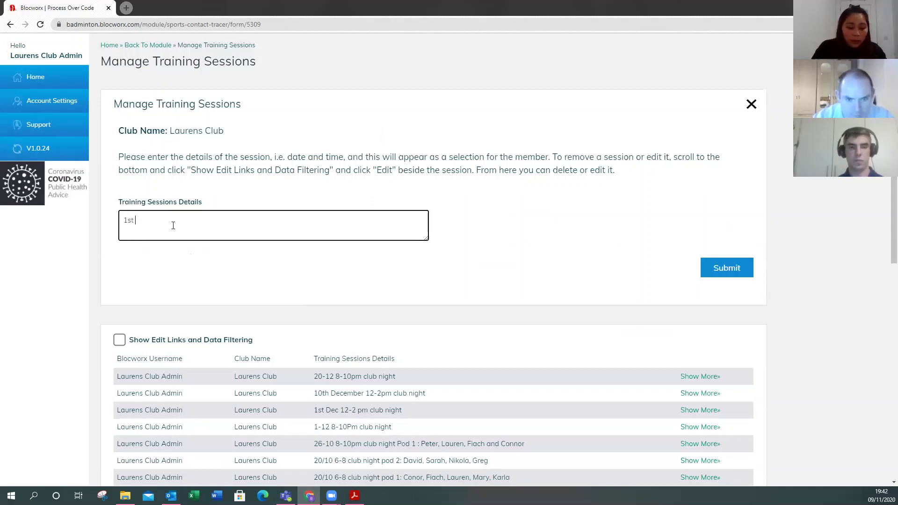
{"action": "type", "text": "Jan 2020"}
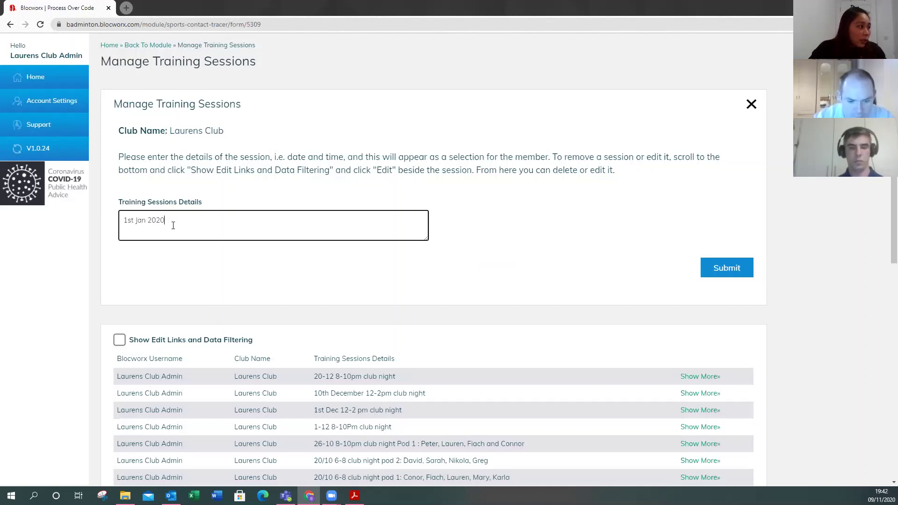
{"action": "key", "text": "BackSpace"}
{"action": "type", "text": "1"}
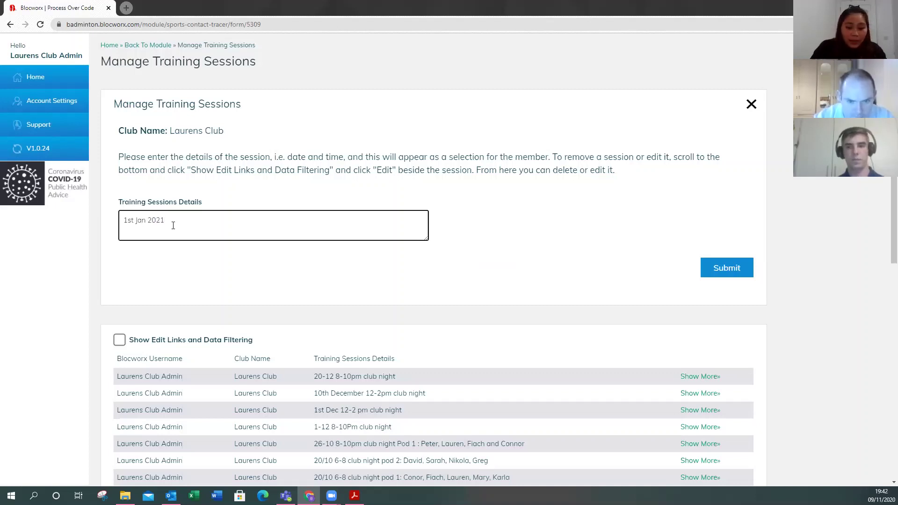
{"action": "type", "text": " 8-10p"}
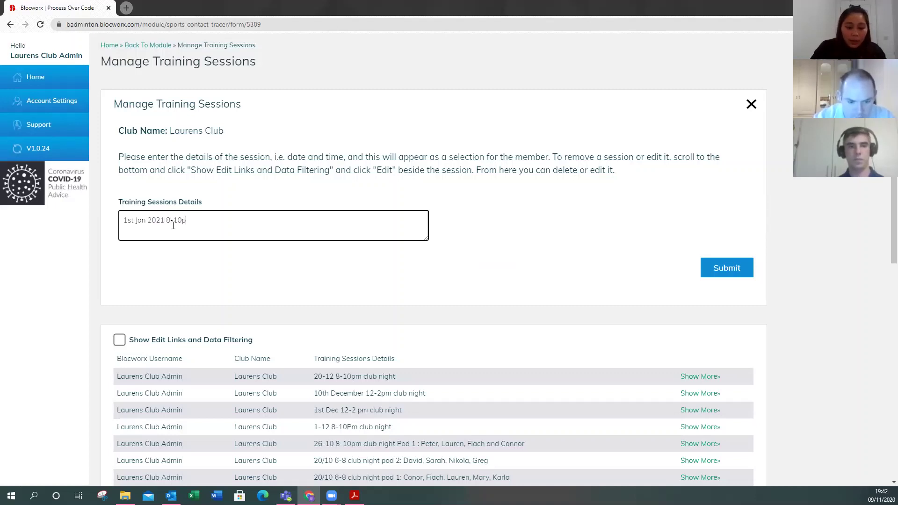
{"action": "type", "text": "m cl;ub nigh"}
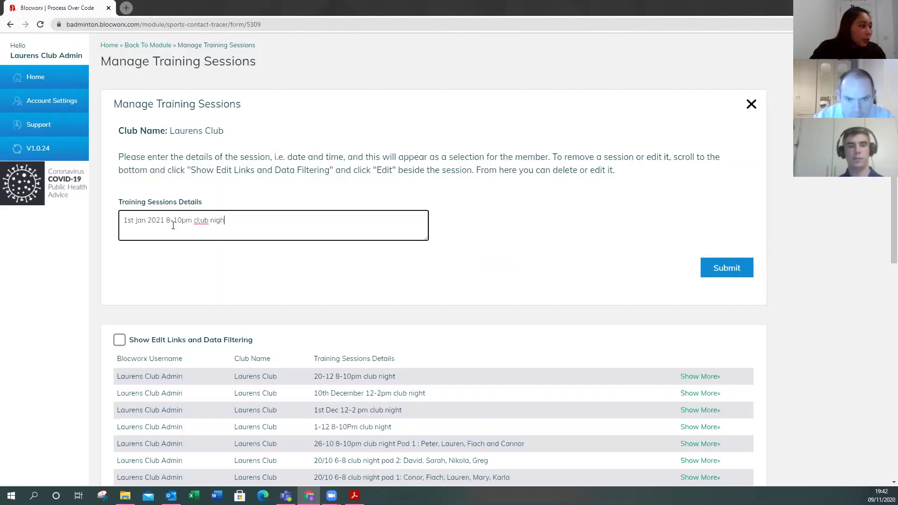
{"action": "key", "text": "BackSpace"}
{"action": "key", "text": "BackSpace"}
{"action": "key", "text": "BackSpace"}
{"action": "key", "text": "BackSpace"}
{"action": "key", "text": "BackSpace"}
{"action": "key", "text": "BackSpace"}
{"action": "key", "text": "BackSpace"}
{"action": "key", "text": "BackSpace"}
{"action": "type", "text": "un"}
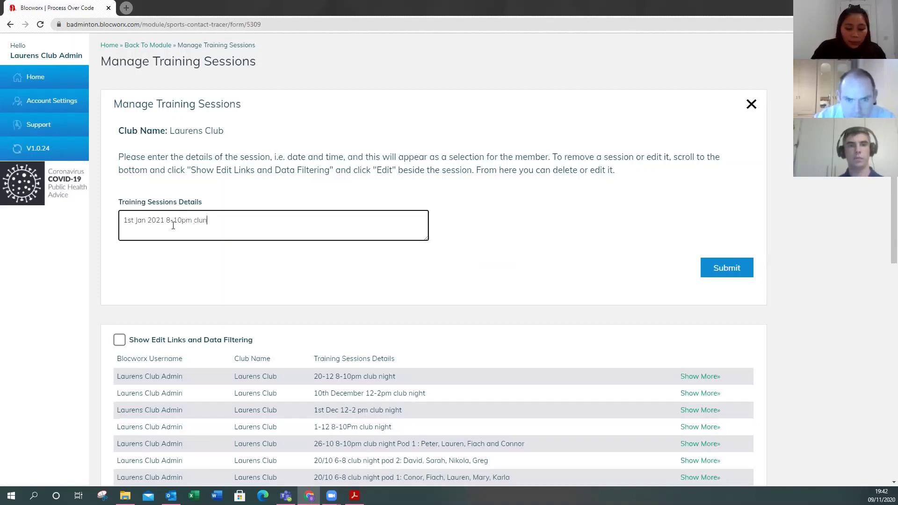
{"action": "key", "text": "BackSpace"}
{"action": "type", "text": "b night"}
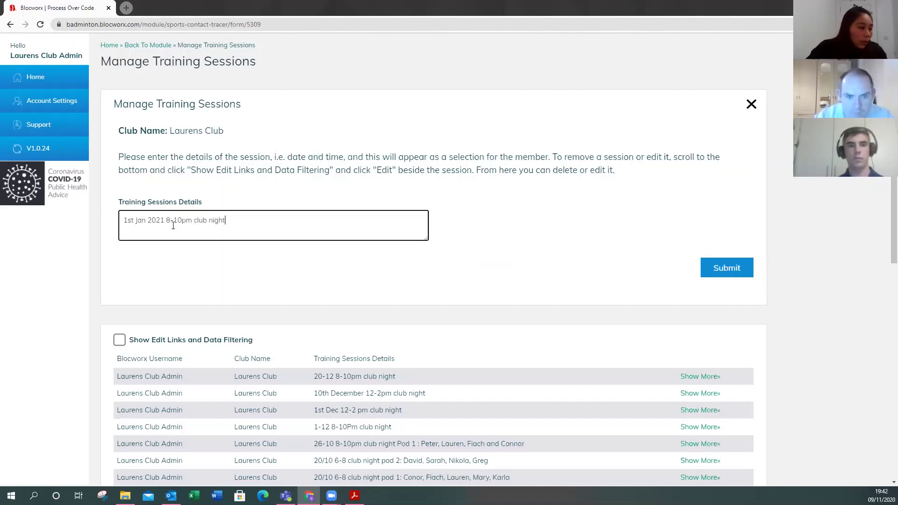
{"action": "left_click", "coordinate": [726, 271]}
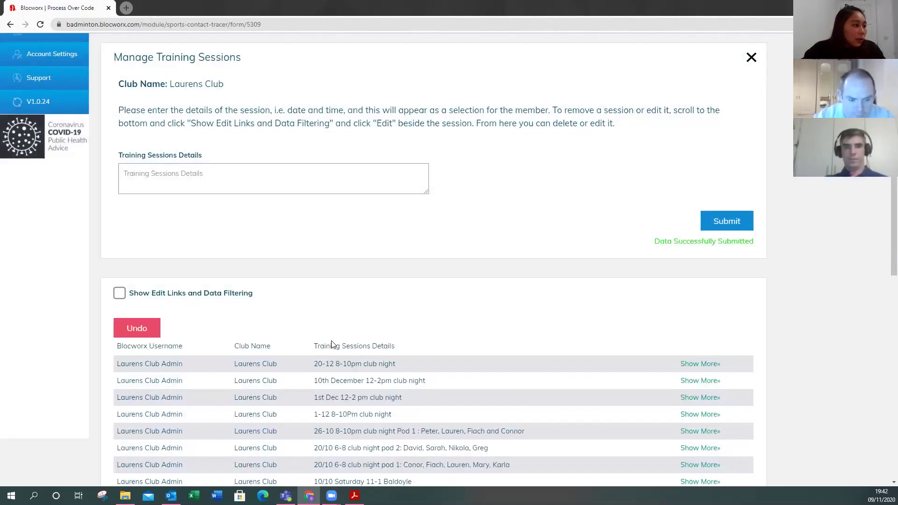
- Check that the new club night session heads the training sessions table
{"action": "scroll", "coordinate": [322, 273], "scroll_direction": "down", "scroll_amount": 2}
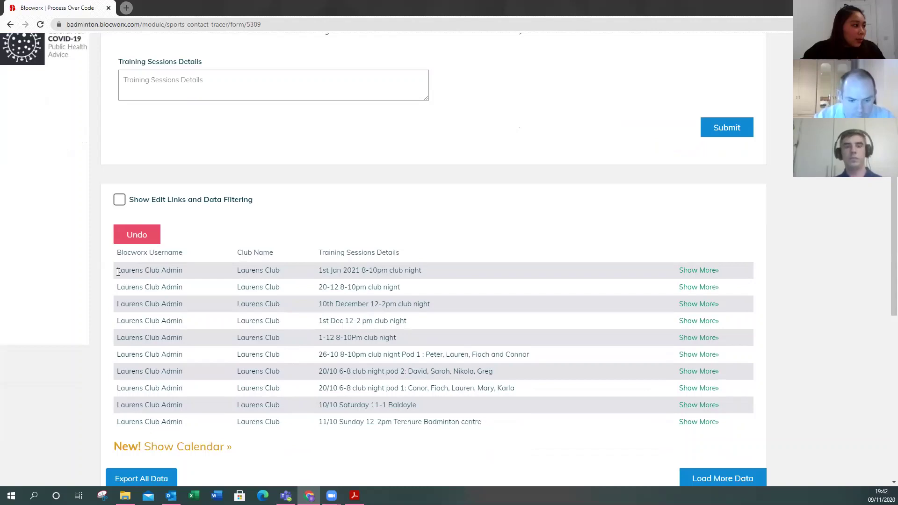
{"action": "left_click_drag", "start_coordinate": [110, 272], "coordinate": [729, 271]}
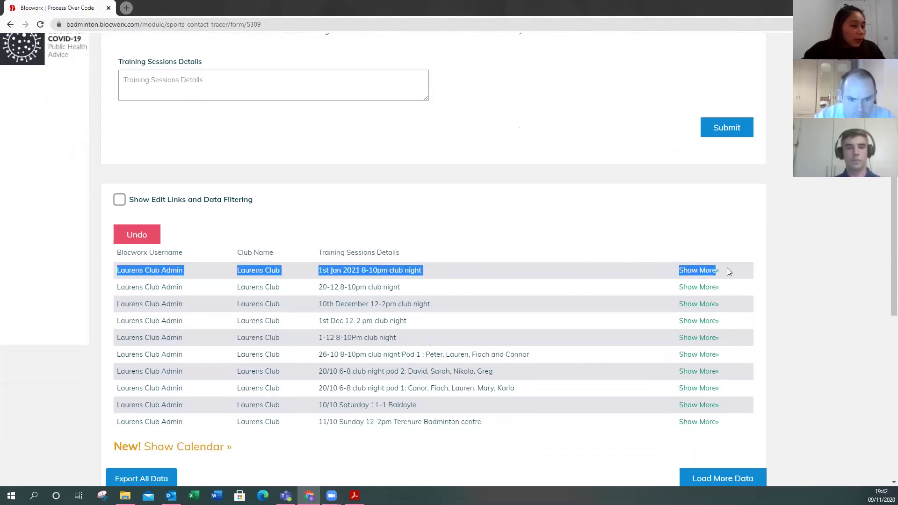
{"action": "left_click", "coordinate": [841, 279]}
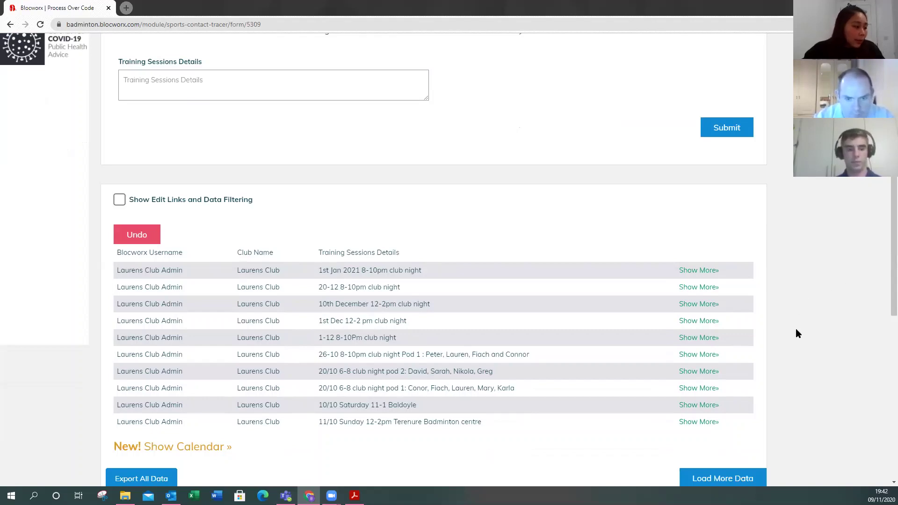
{"action": "scroll", "coordinate": [796, 331], "scroll_direction": "down", "scroll_amount": 2}
{"action": "scroll", "coordinate": [796, 330], "scroll_direction": "up", "scroll_amount": 3}
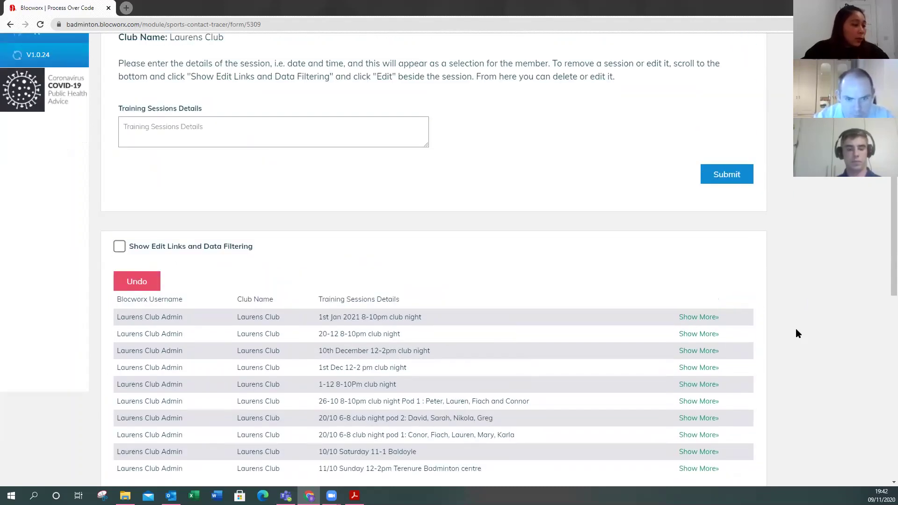
{"action": "scroll", "coordinate": [796, 333], "scroll_direction": "up", "scroll_amount": 2}
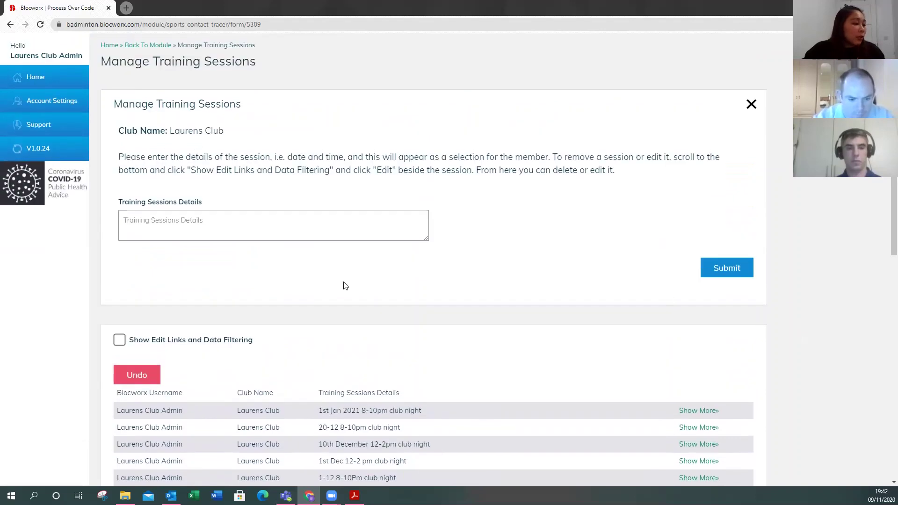
{"action": "scroll", "coordinate": [94, 99], "scroll_direction": "up", "scroll_amount": 1}
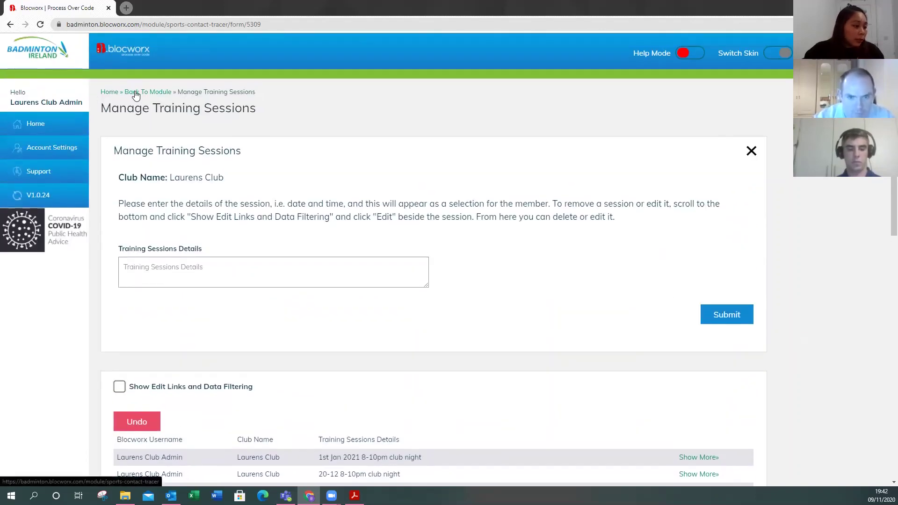
- Return to the Sports Contact Tracer module and open the Attendance Log form
{"action": "left_click", "coordinate": [135, 93]}
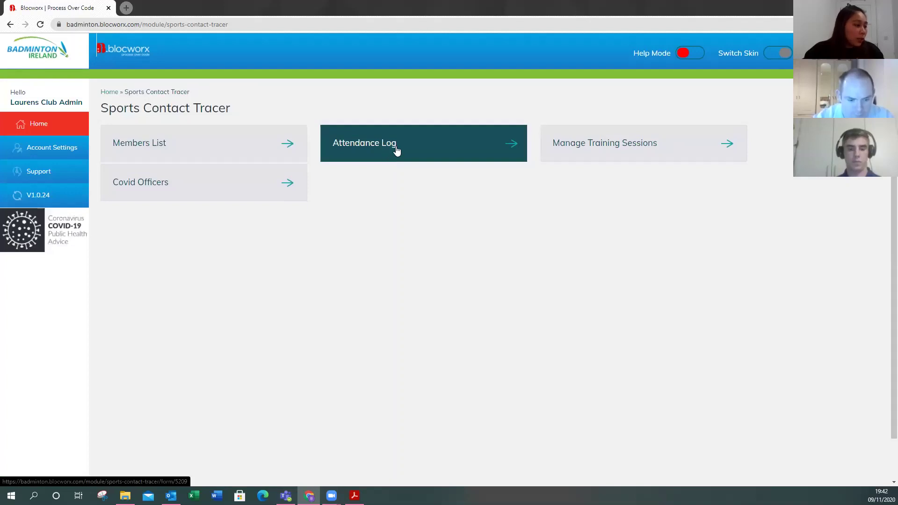
{"action": "left_click", "coordinate": [426, 150]}
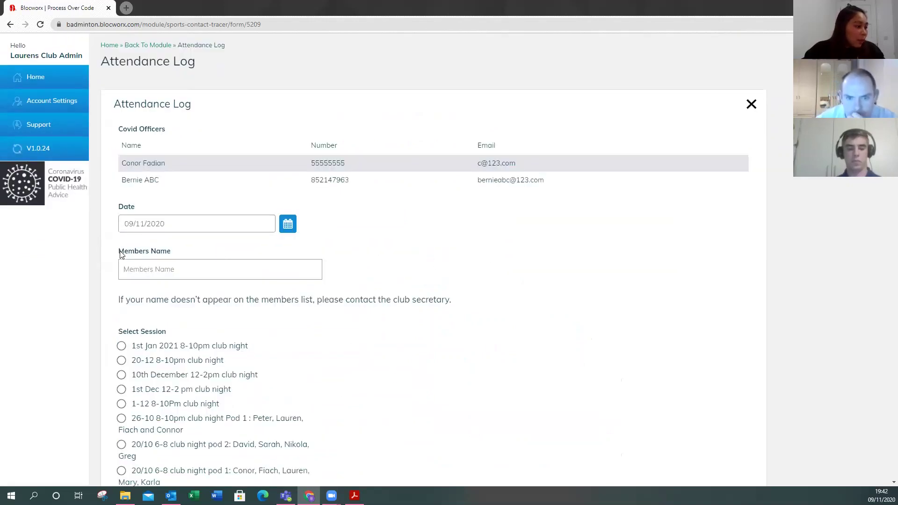
- Search for the member by name in the Members Name field and select them
{"action": "left_click_drag", "start_coordinate": [118, 251], "coordinate": [190, 260]}
{"action": "left_click", "coordinate": [191, 264]}
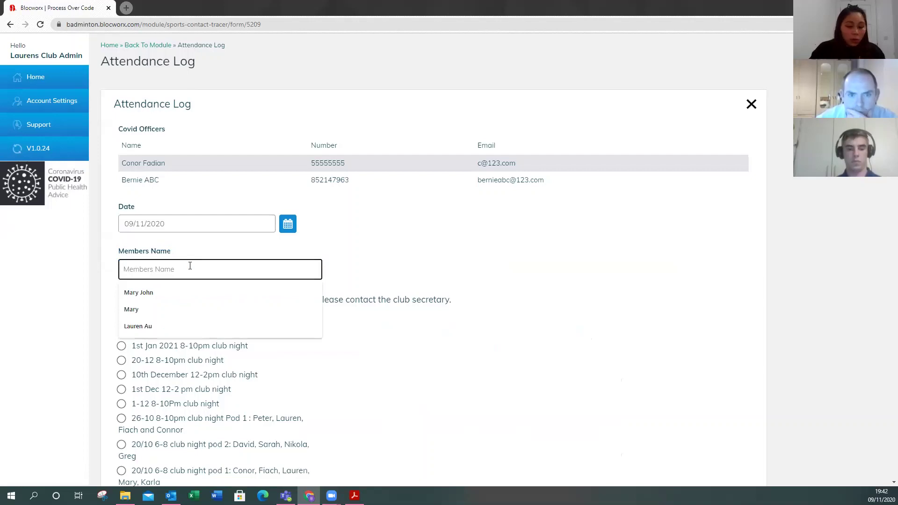
{"action": "type", "text": "Lauren"}
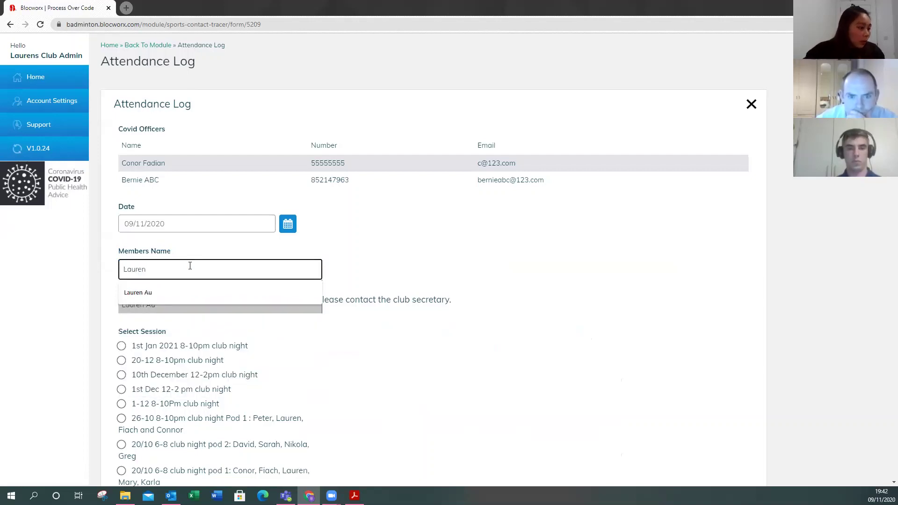
{"action": "left_click", "coordinate": [141, 291]}
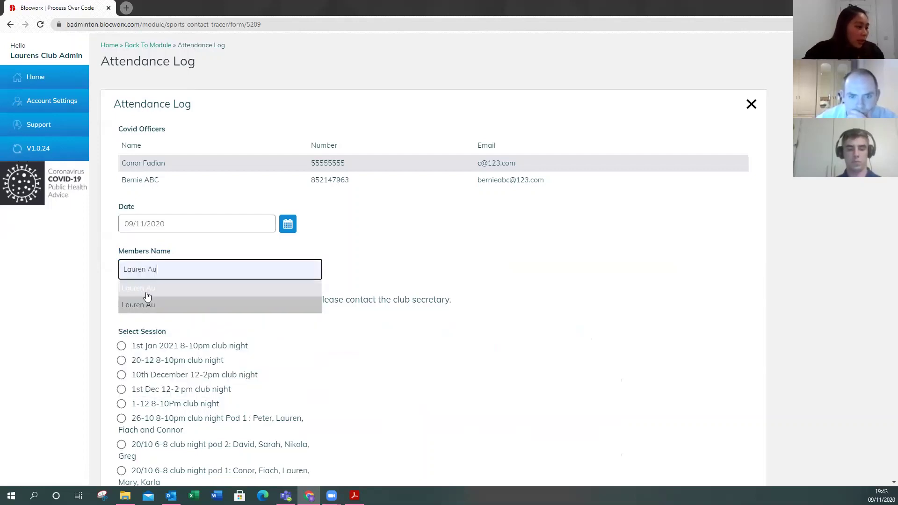
{"action": "left_click", "coordinate": [104, 295]}
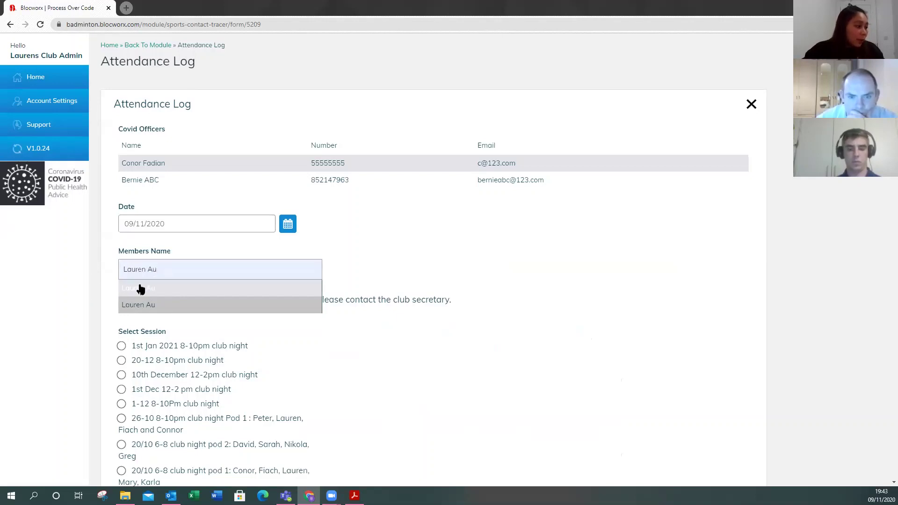
{"action": "left_click", "coordinate": [82, 293]}
- Answer Yes to all four declarations: no contact, no symptoms, not outside Ireland, no pending test
{"action": "scroll", "coordinate": [82, 294], "scroll_direction": "down", "scroll_amount": 3}
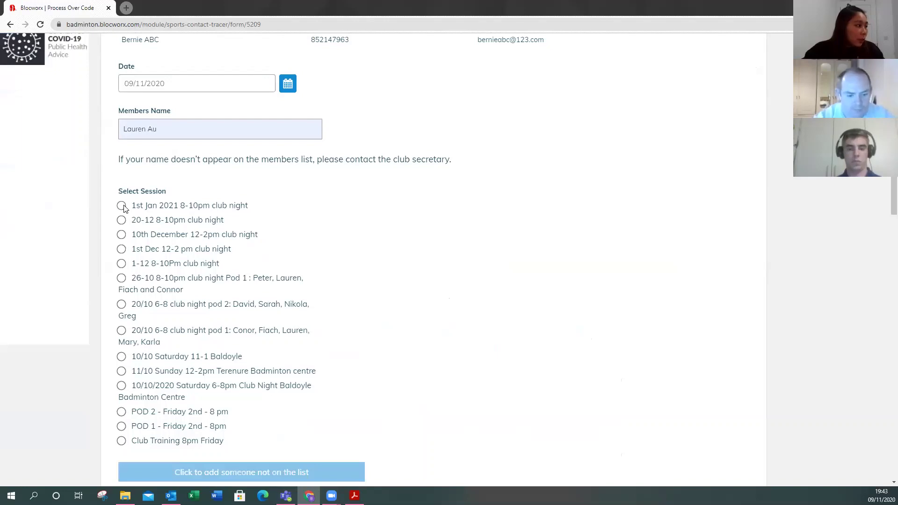
{"action": "scroll", "coordinate": [323, 253], "scroll_direction": "down", "scroll_amount": 5}
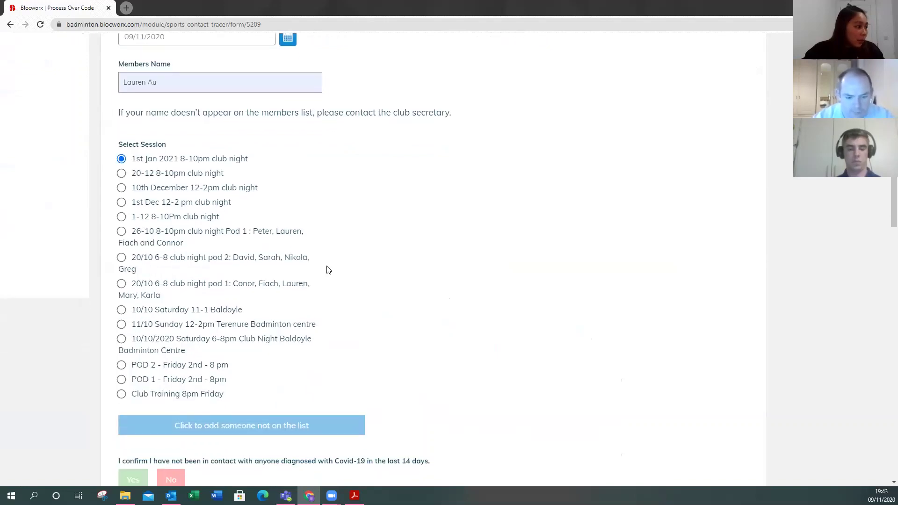
{"action": "scroll", "coordinate": [327, 270], "scroll_direction": "down", "scroll_amount": 2}
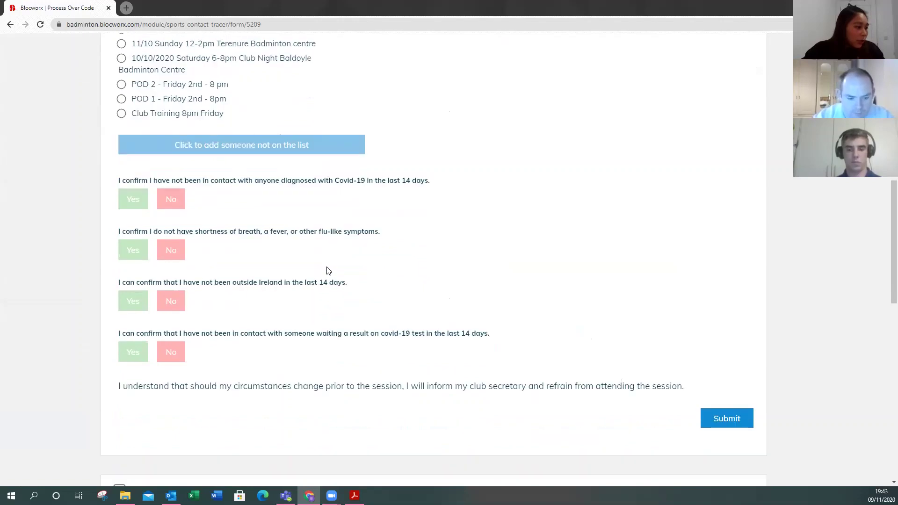
{"action": "scroll", "coordinate": [299, 260], "scroll_direction": "down", "scroll_amount": 1}
{"action": "left_click", "coordinate": [133, 152]}
{"action": "left_click", "coordinate": [134, 203]}
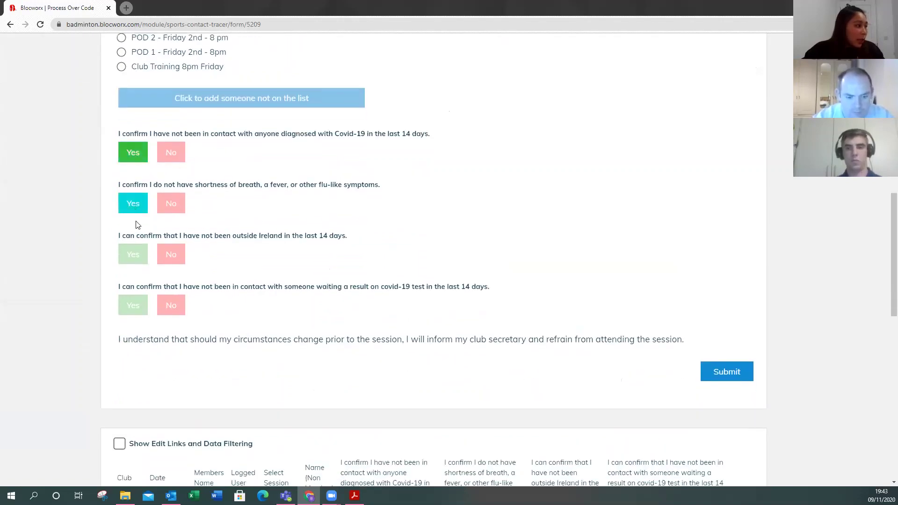
{"action": "left_click", "coordinate": [142, 259]}
{"action": "left_click", "coordinate": [132, 304]}
{"action": "scroll", "coordinate": [621, 280], "scroll_direction": "down", "scroll_amount": 2}
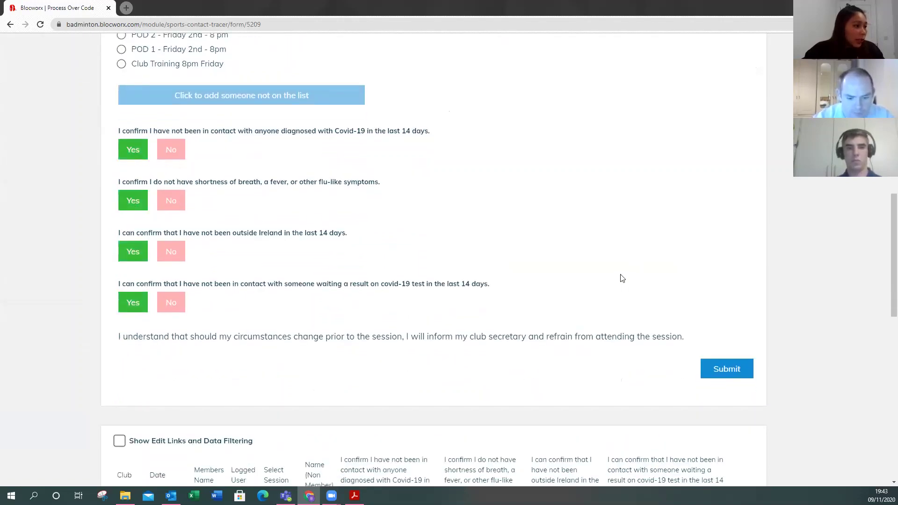
{"action": "scroll", "coordinate": [680, 268], "scroll_direction": "down", "scroll_amount": 3}
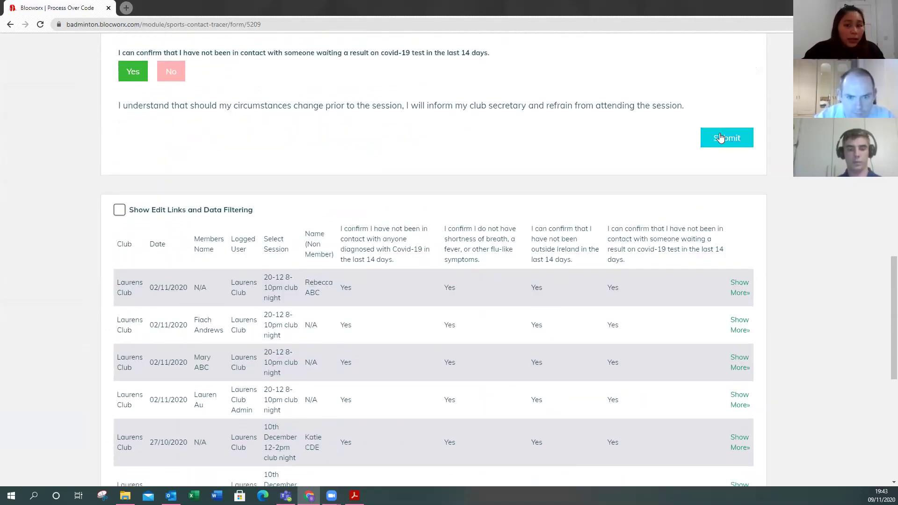
{"action": "left_click", "coordinate": [720, 137]}
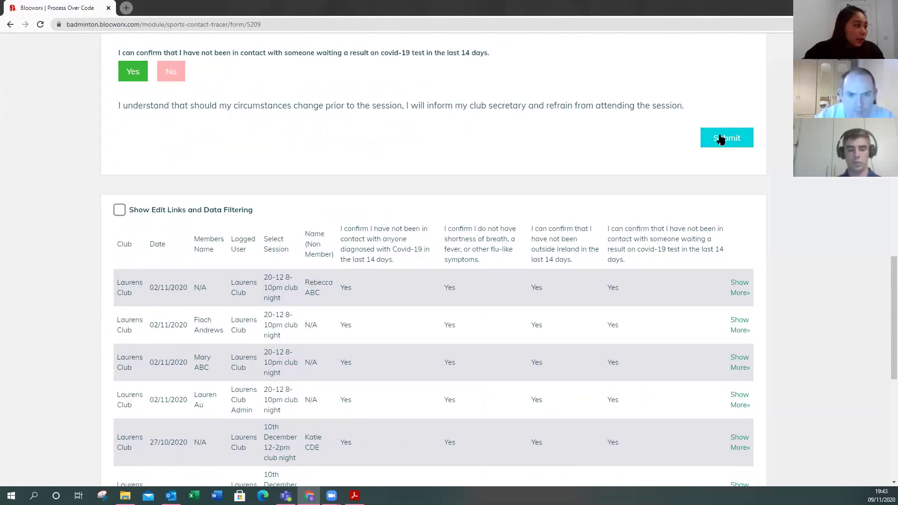
{"action": "left_click_drag", "start_coordinate": [117, 324], "coordinate": [390, 316]}
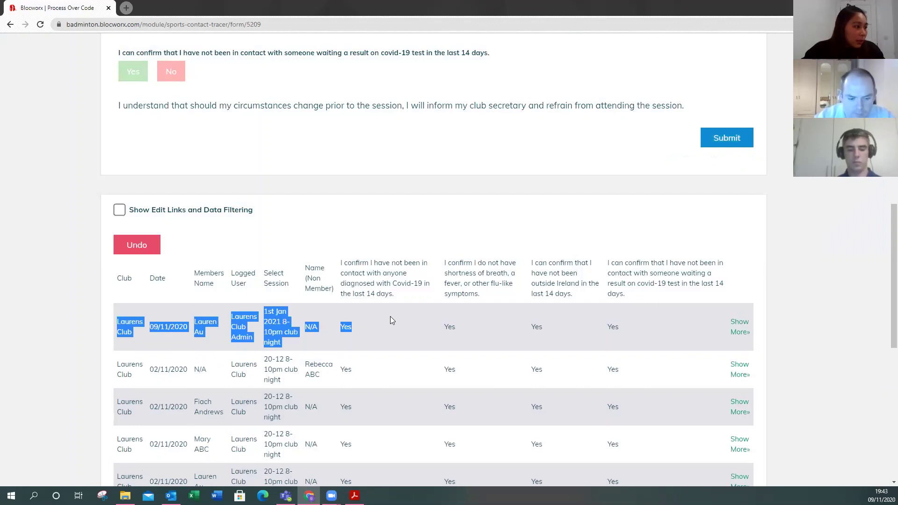
{"action": "left_click", "coordinate": [277, 323]}
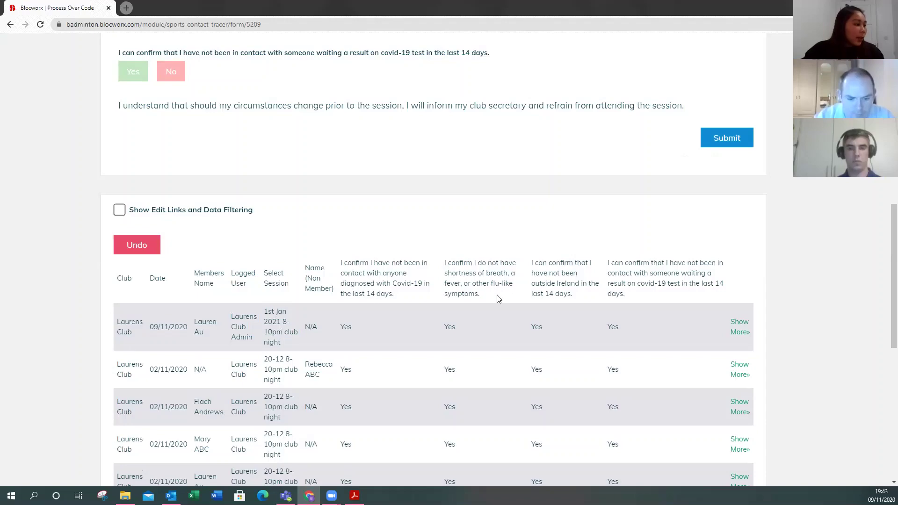
{"action": "scroll", "coordinate": [498, 298], "scroll_direction": "up", "scroll_amount": 6}
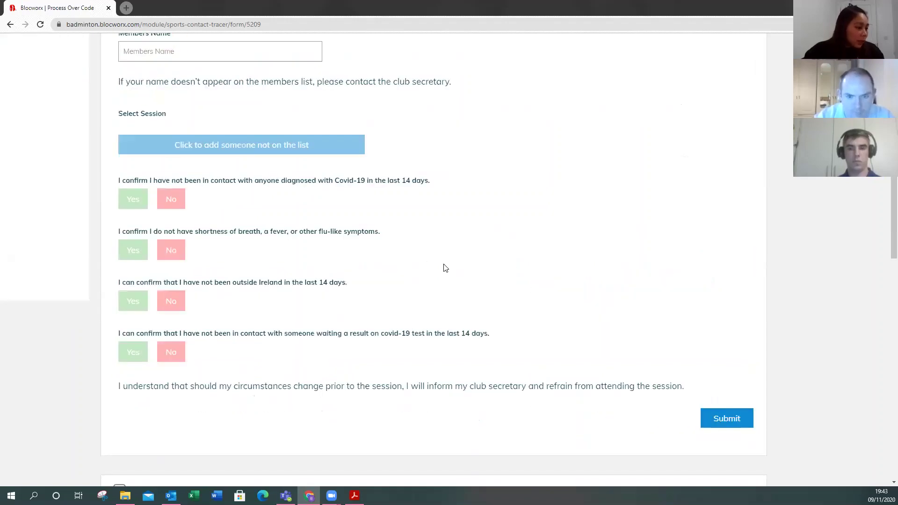
{"action": "scroll", "coordinate": [433, 273], "scroll_direction": "up", "scroll_amount": 5}
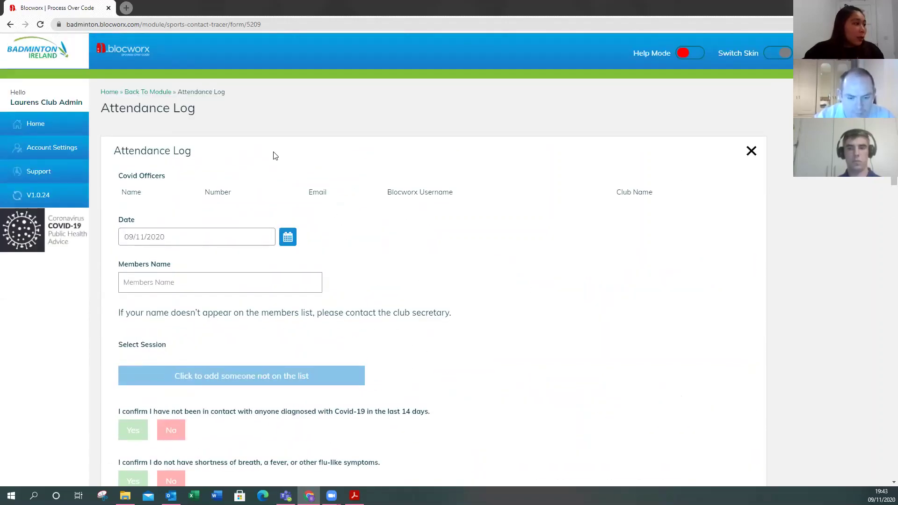
{"action": "left_click", "coordinate": [155, 92]}
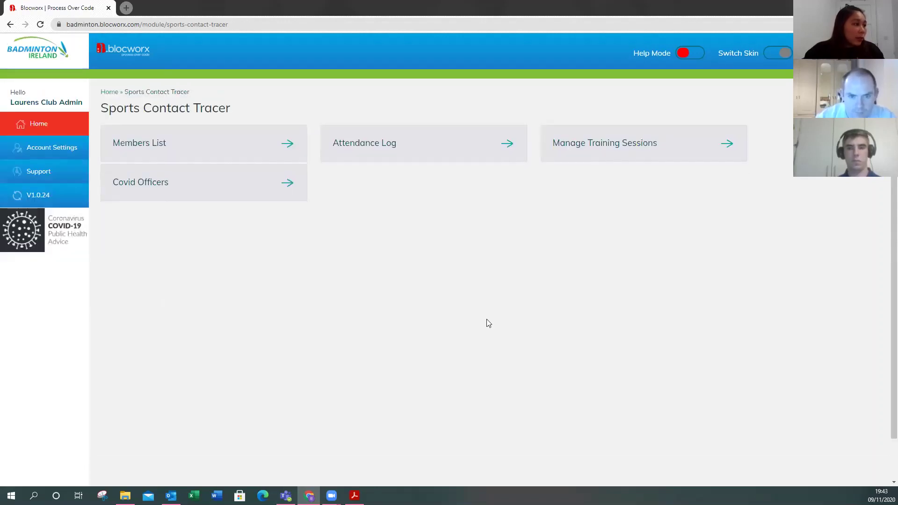
- Reopen the Attendance Log and enable filtering and searching on the log table
{"action": "left_click", "coordinate": [404, 144]}
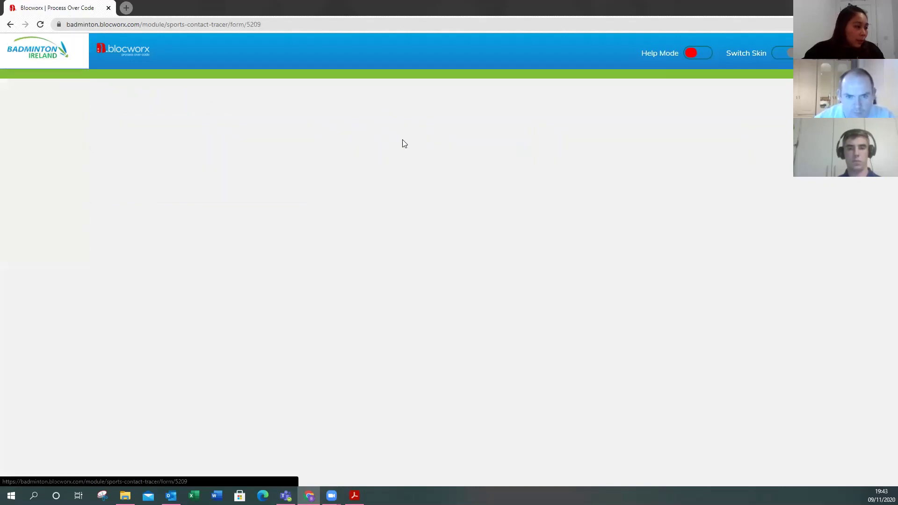
{"action": "scroll", "coordinate": [491, 314], "scroll_direction": "down", "scroll_amount": 12}
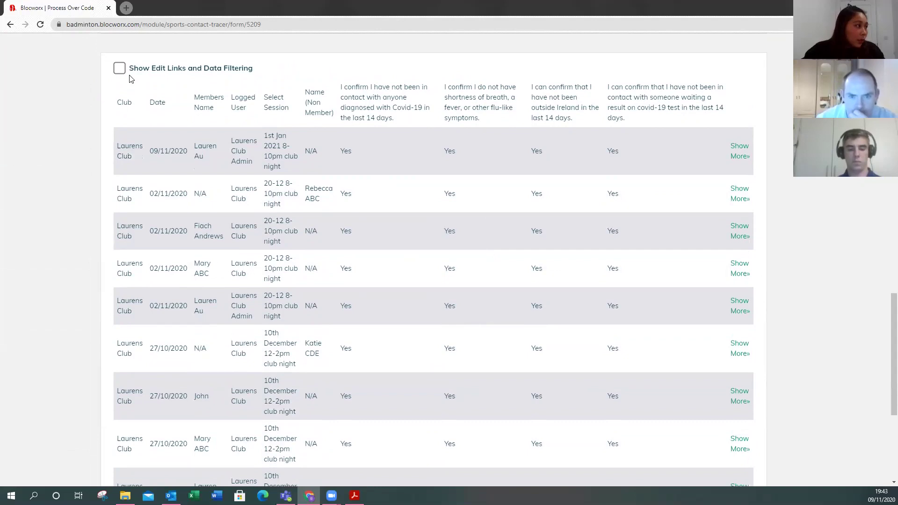
{"action": "left_click_drag", "start_coordinate": [130, 68], "coordinate": [178, 70]}
{"action": "left_click", "coordinate": [273, 71]}
{"action": "left_click", "coordinate": [119, 69]}
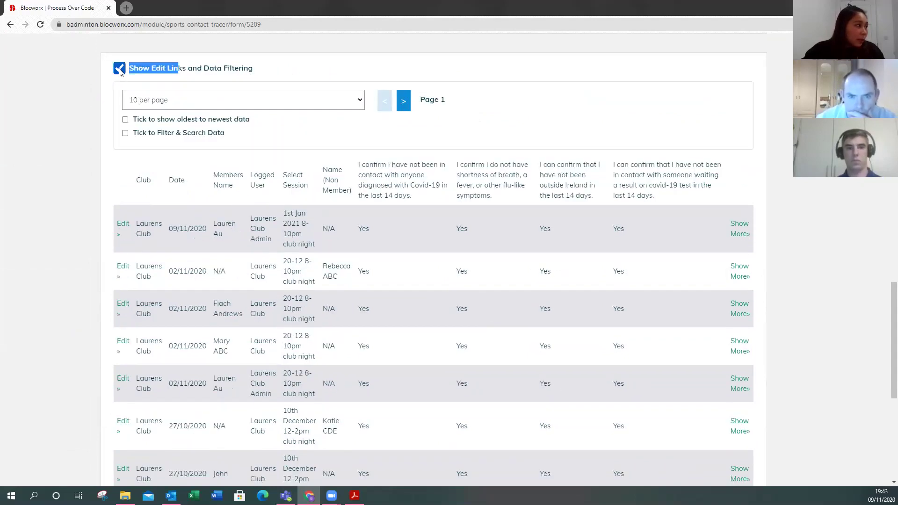
{"action": "left_click", "coordinate": [125, 134]}
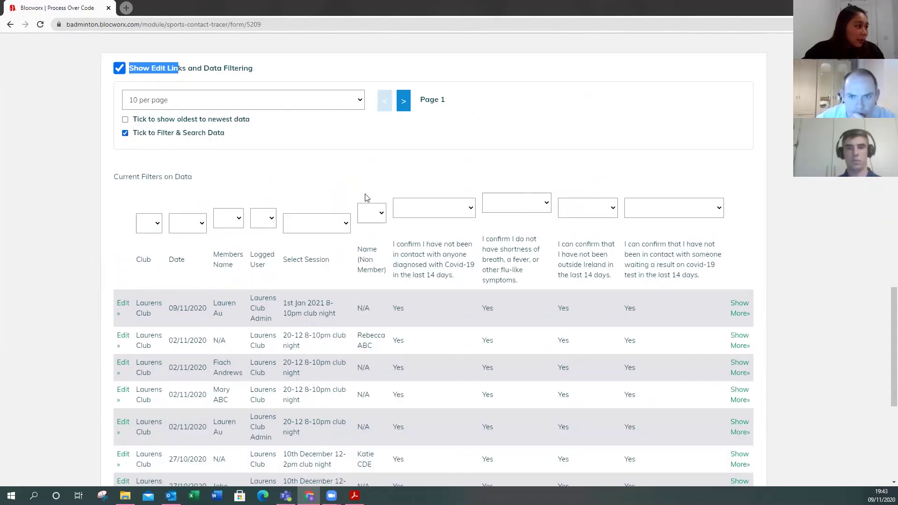
- Filter the data by the '1st Jan 2021 8-10pm club night (1)' session
{"action": "scroll", "coordinate": [468, 164], "scroll_direction": "down", "scroll_amount": 1}
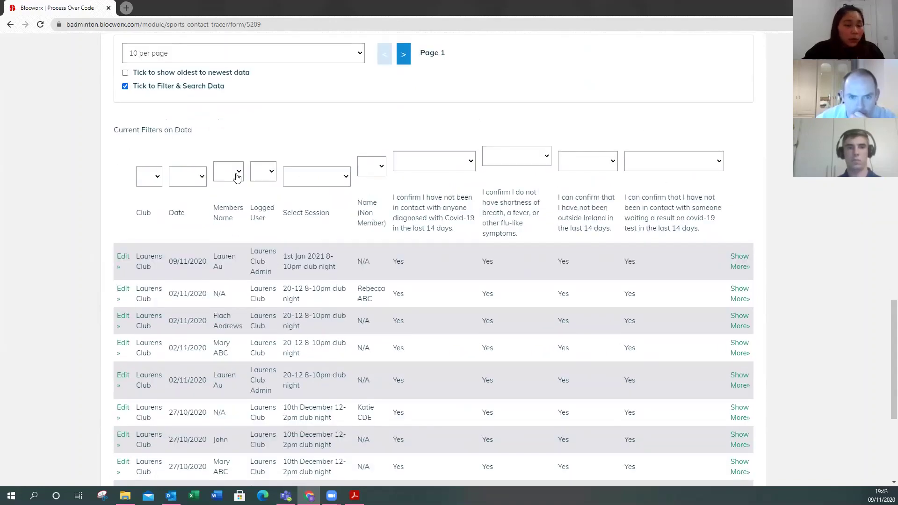
{"action": "scroll", "coordinate": [344, 187], "scroll_direction": "down", "scroll_amount": 2}
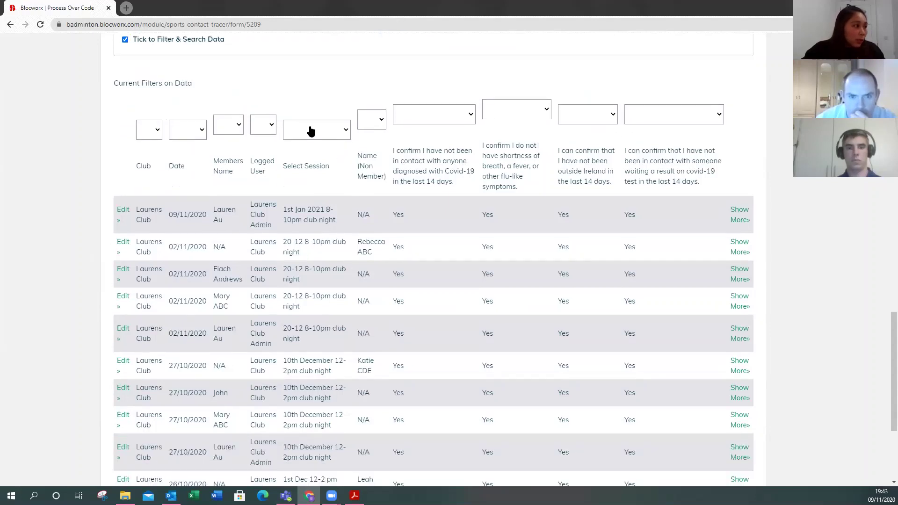
{"action": "left_click", "coordinate": [346, 130]}
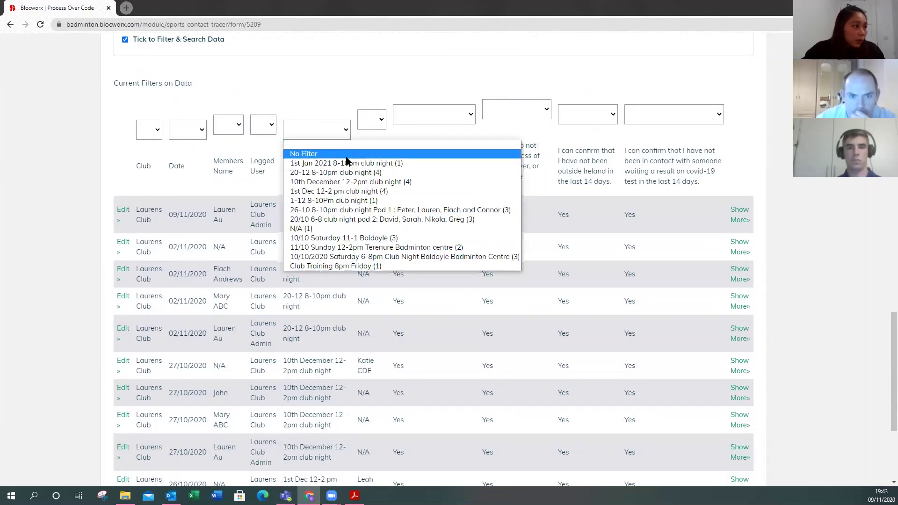
{"action": "left_click", "coordinate": [327, 132]}
{"action": "left_click", "coordinate": [344, 133]}
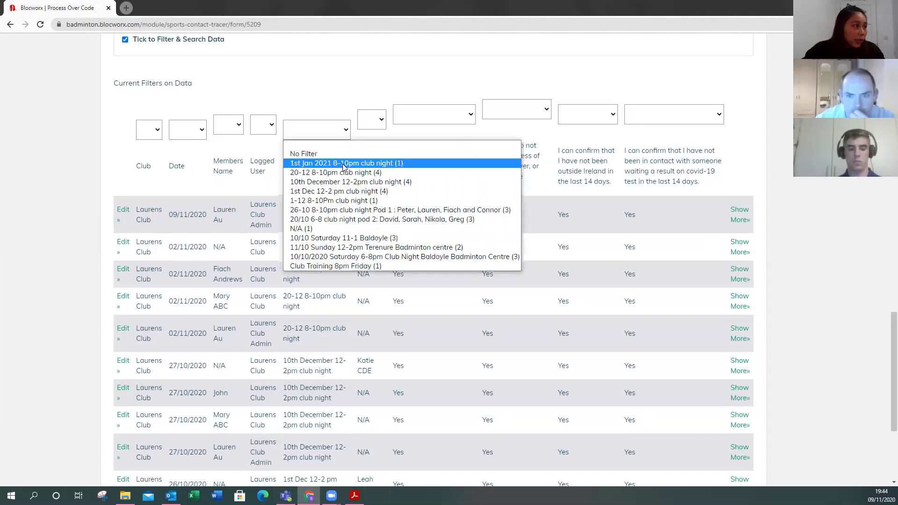
{"action": "left_click", "coordinate": [342, 164]}
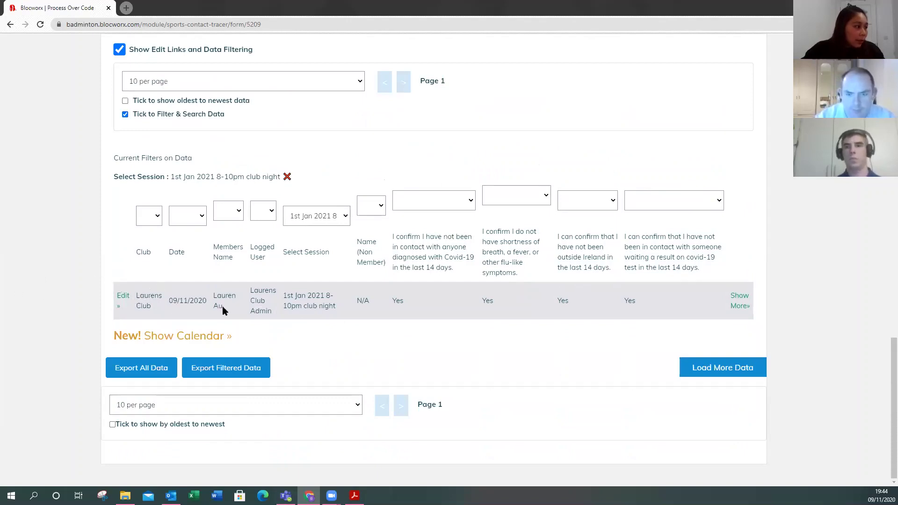
- Clear the table selection and scroll back to the top of the Attendance Log page
{"action": "left_click", "coordinate": [809, 273]}
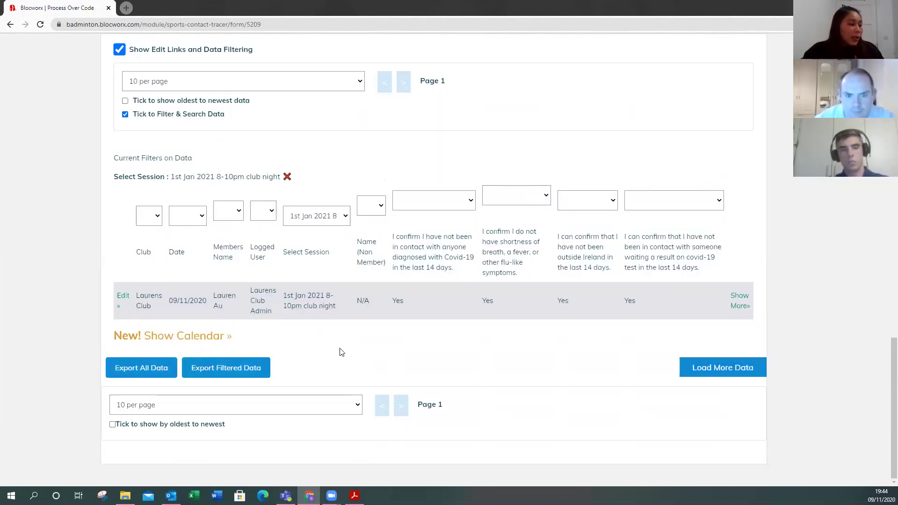
{"action": "scroll", "coordinate": [650, 308], "scroll_direction": "up", "scroll_amount": 5}
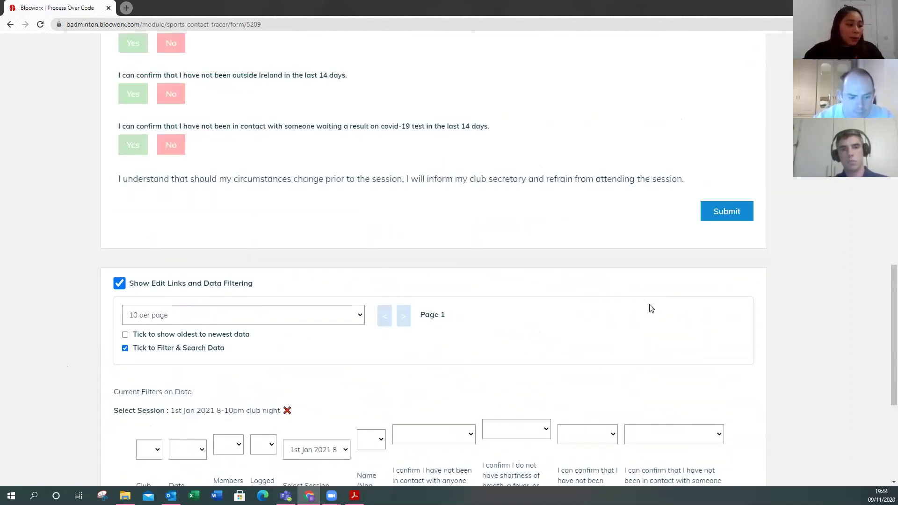
{"action": "scroll", "coordinate": [651, 308], "scroll_direction": "up", "scroll_amount": 15}
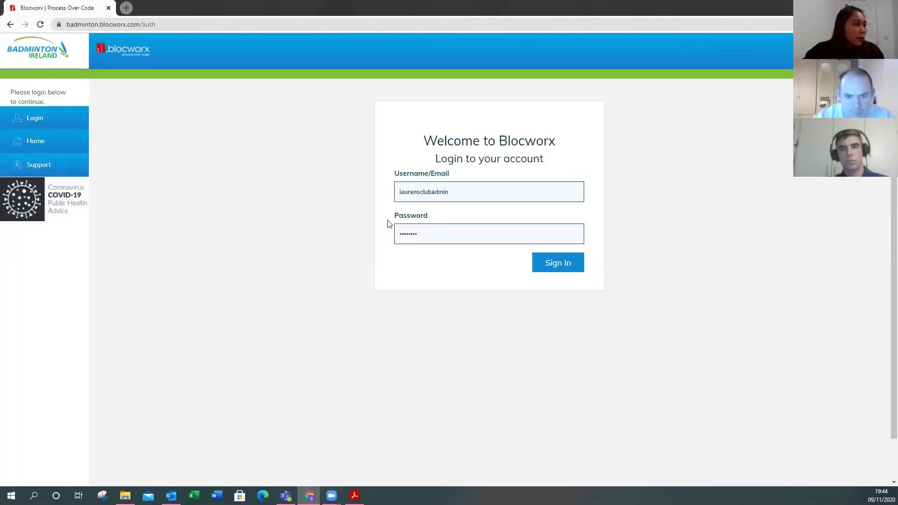
- Remove 'admin' from the saved username, enter the club password and sign in
{"action": "left_click", "coordinate": [455, 191]}
{"action": "left_click_drag", "start_coordinate": [456, 191], "coordinate": [433, 192]}
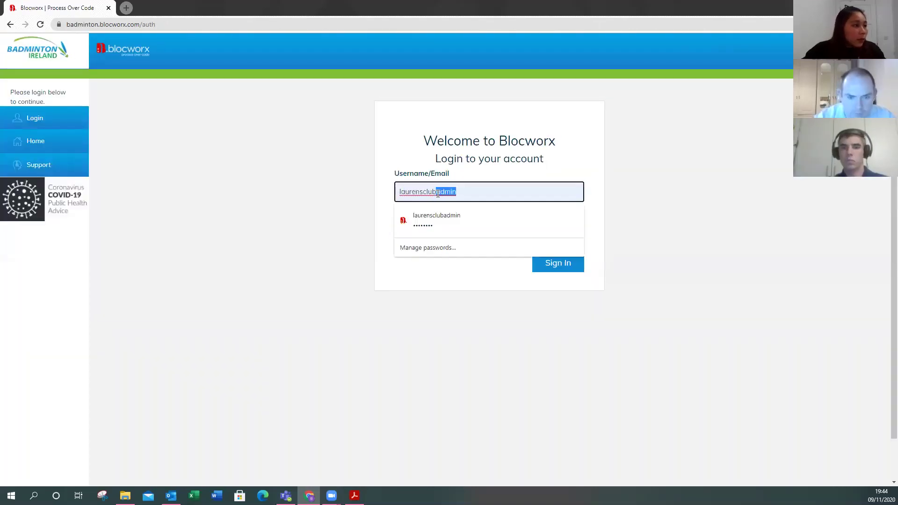
{"action": "key", "text": "BackSpace"}
{"action": "key", "text": "Tab"}
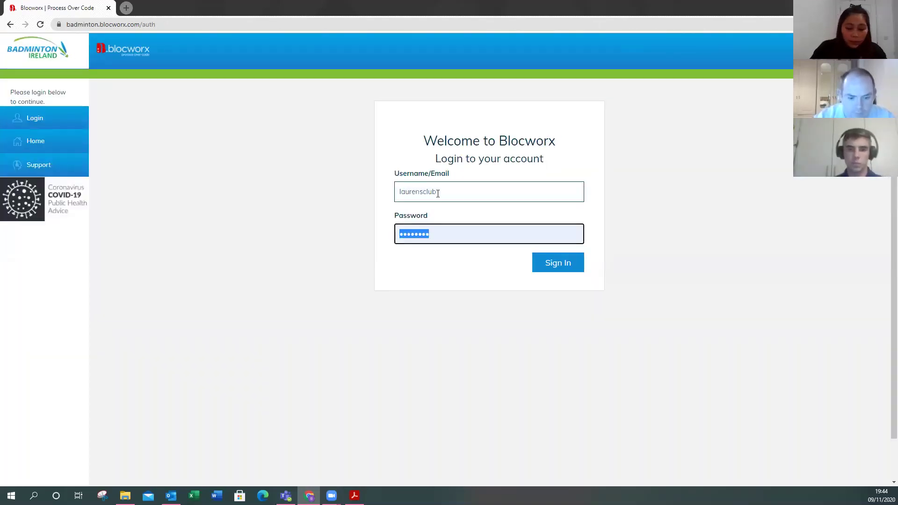
{"action": "type", "text": "••••"}
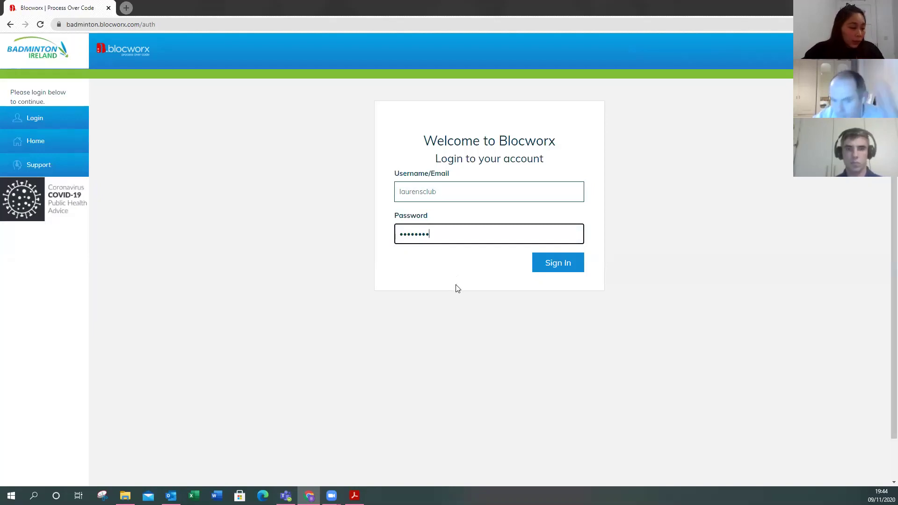
{"action": "left_click", "coordinate": [553, 263]}
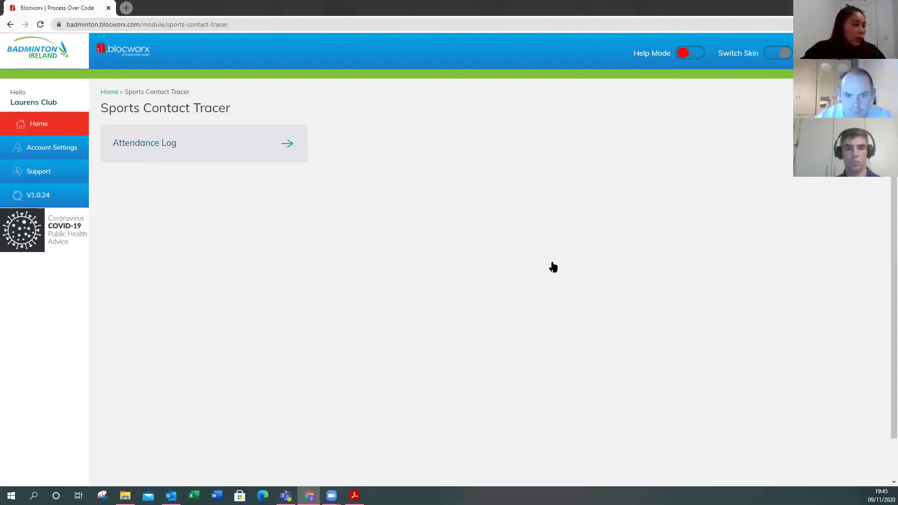
- In the Attendance Log form, select the member by name and the 1st Jan 2021 8-10pm club night
{"action": "left_click", "coordinate": [201, 152]}
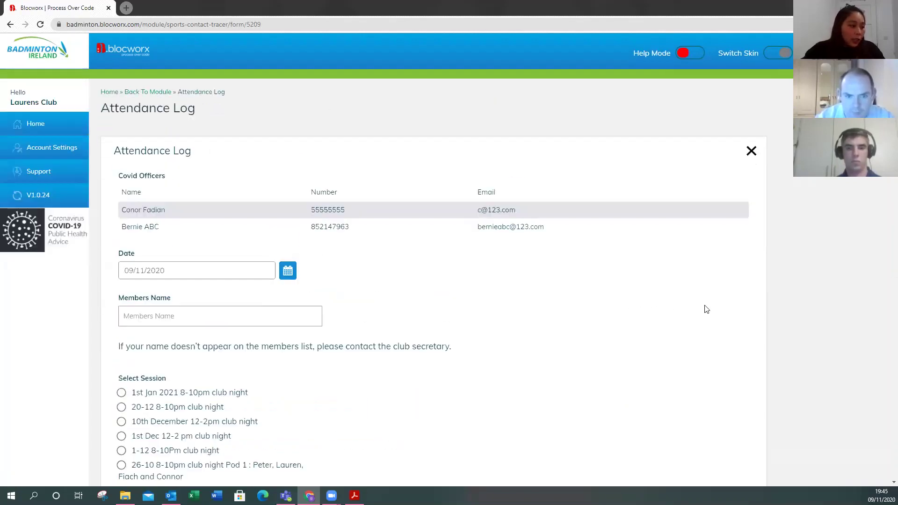
{"action": "scroll", "coordinate": [723, 307], "scroll_direction": "down", "scroll_amount": 1}
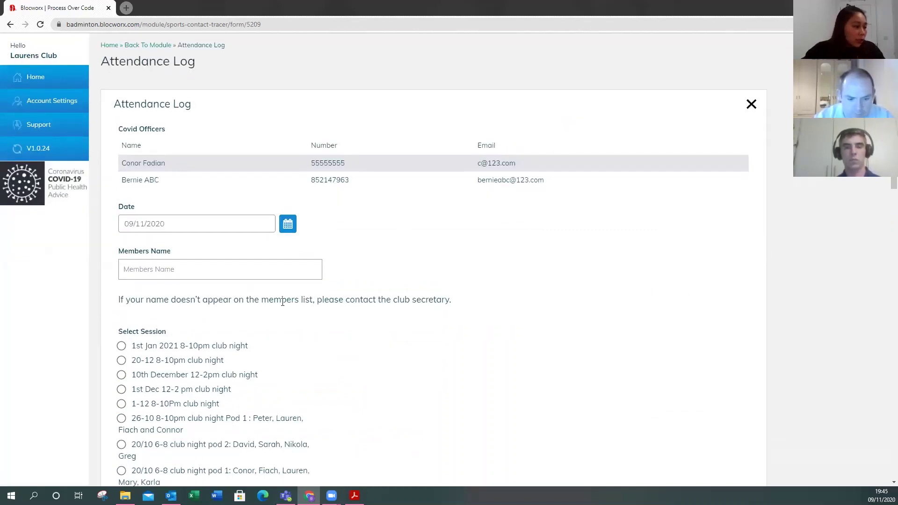
{"action": "scroll", "coordinate": [283, 301], "scroll_direction": "down", "scroll_amount": 1}
{"action": "left_click", "coordinate": [237, 224]}
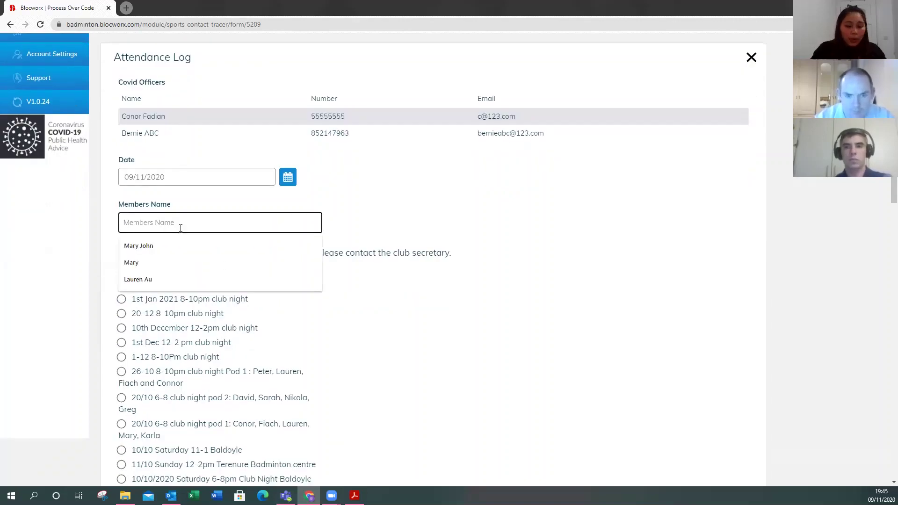
{"action": "type", "text": "Mary"}
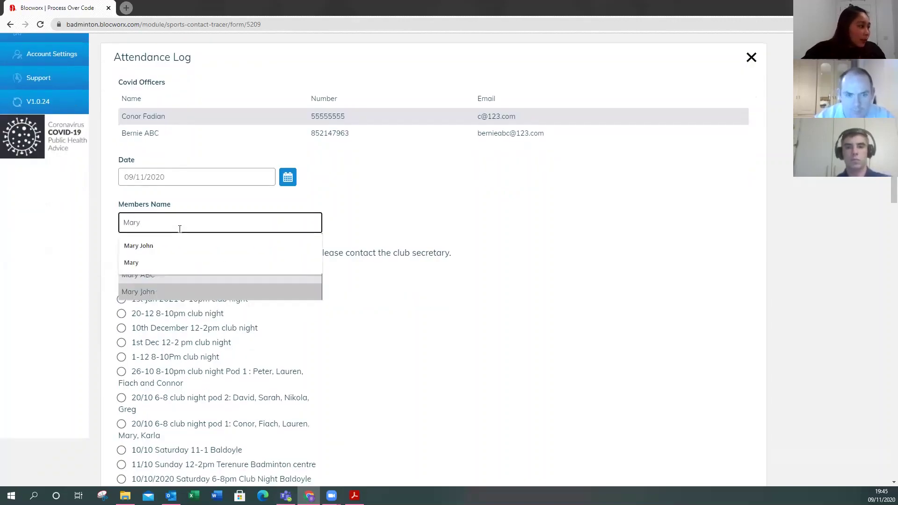
{"action": "left_click", "coordinate": [140, 264]}
{"action": "left_click", "coordinate": [142, 273]}
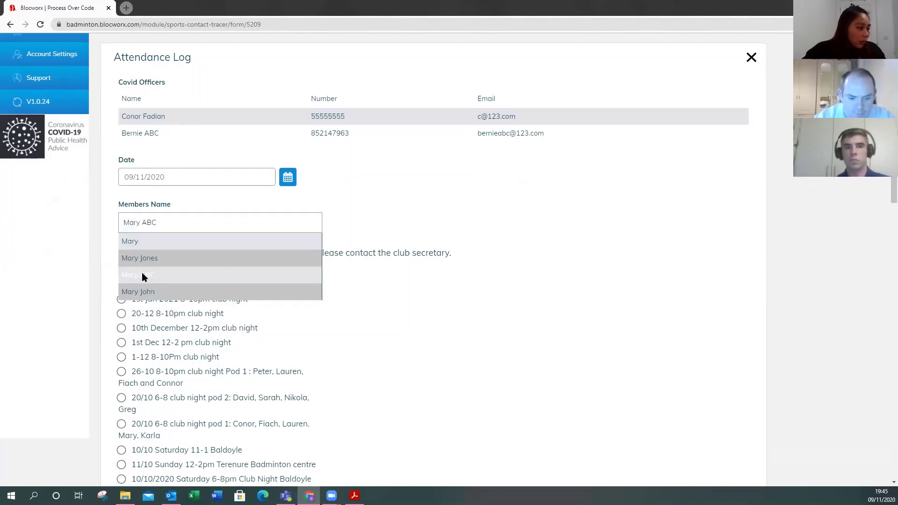
{"action": "scroll", "coordinate": [112, 266], "scroll_direction": "down", "scroll_amount": 2}
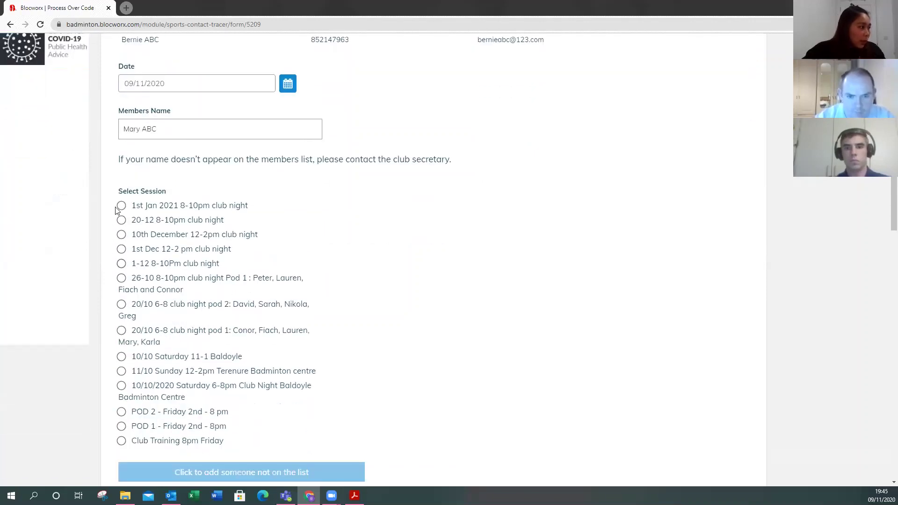
{"action": "left_click", "coordinate": [120, 209]}
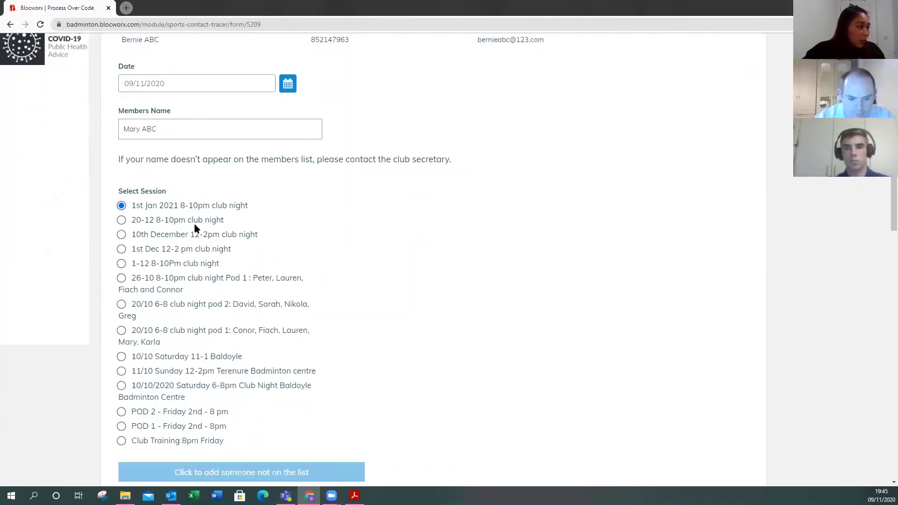
- Answer Yes to all four Covid declarations and submit the attendance entry
{"action": "scroll", "coordinate": [197, 224], "scroll_direction": "down", "scroll_amount": 8}
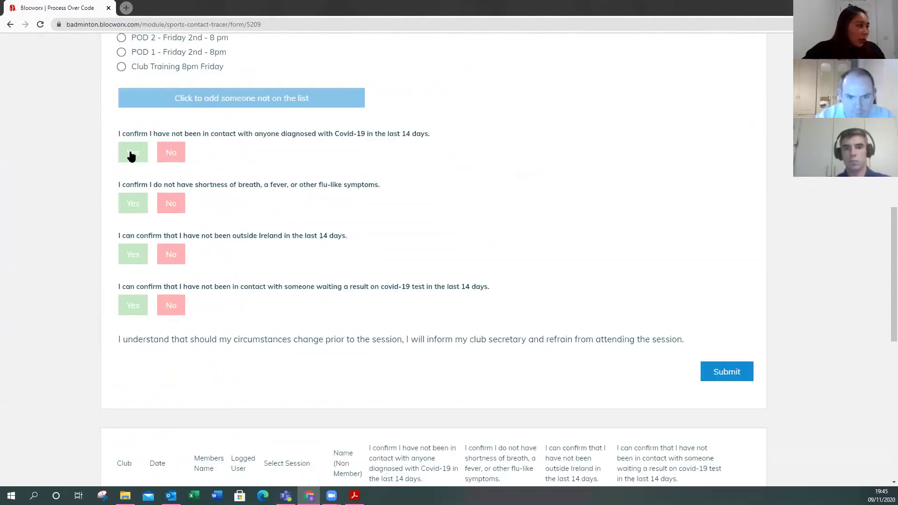
{"action": "left_click", "coordinate": [131, 152]}
{"action": "left_click", "coordinate": [135, 209]}
{"action": "left_click", "coordinate": [134, 259]}
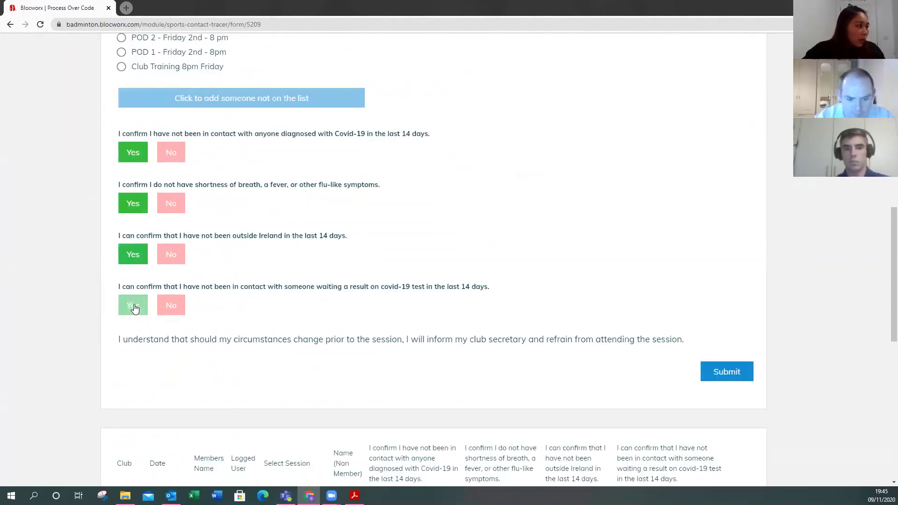
{"action": "left_click", "coordinate": [133, 308]}
{"action": "scroll", "coordinate": [712, 311], "scroll_direction": "down", "scroll_amount": 1}
{"action": "scroll", "coordinate": [711, 311], "scroll_direction": "down", "scroll_amount": 5}
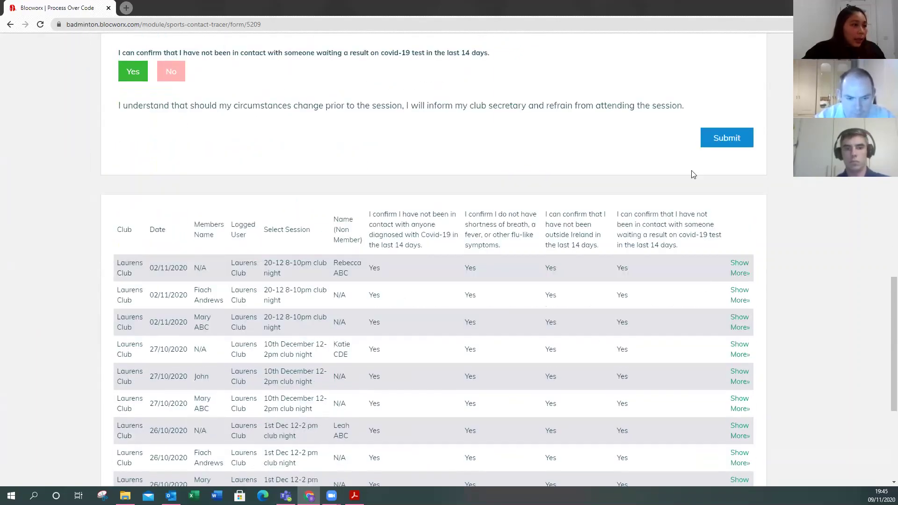
{"action": "left_click", "coordinate": [725, 141]}
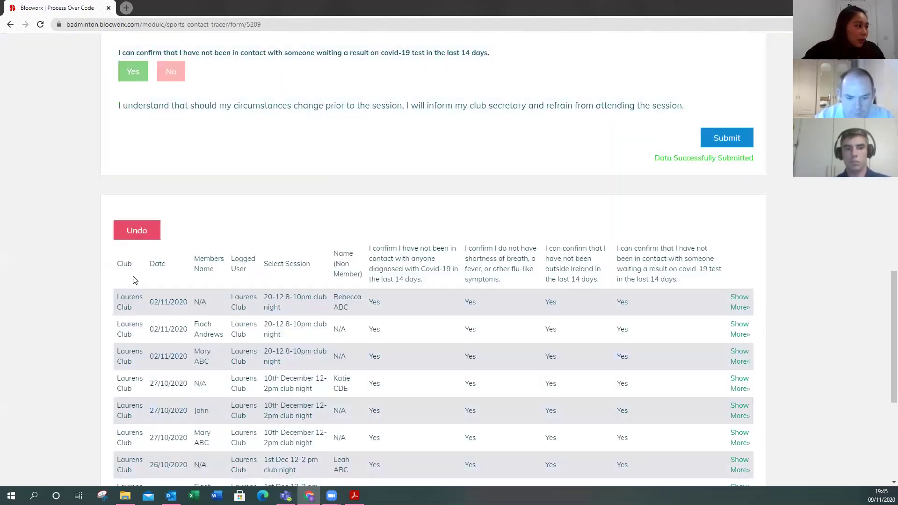
- Check the new entry and its member name at the top of the log table
{"action": "left_click_drag", "start_coordinate": [118, 305], "coordinate": [229, 306]}
{"action": "left_click", "coordinate": [213, 318]}
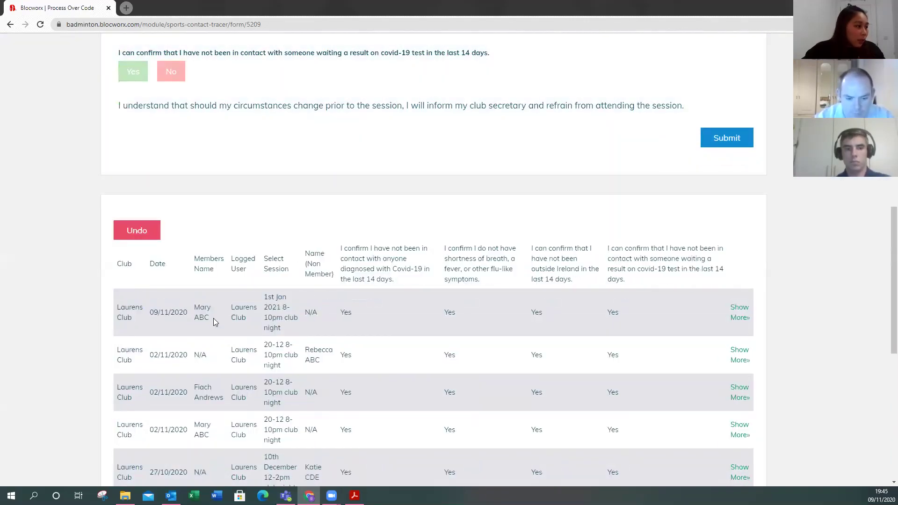
{"action": "left_click", "coordinate": [827, 270]}
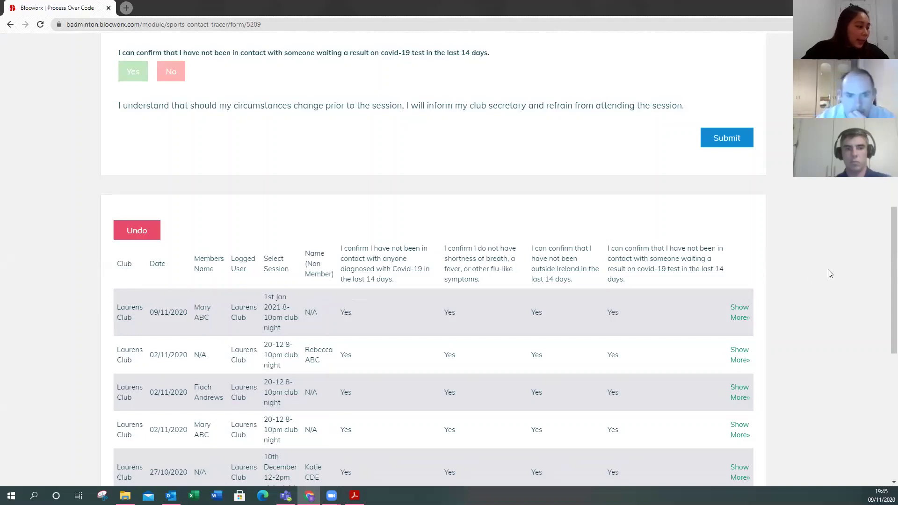
{"action": "scroll", "coordinate": [828, 271], "scroll_direction": "down", "scroll_amount": 1}
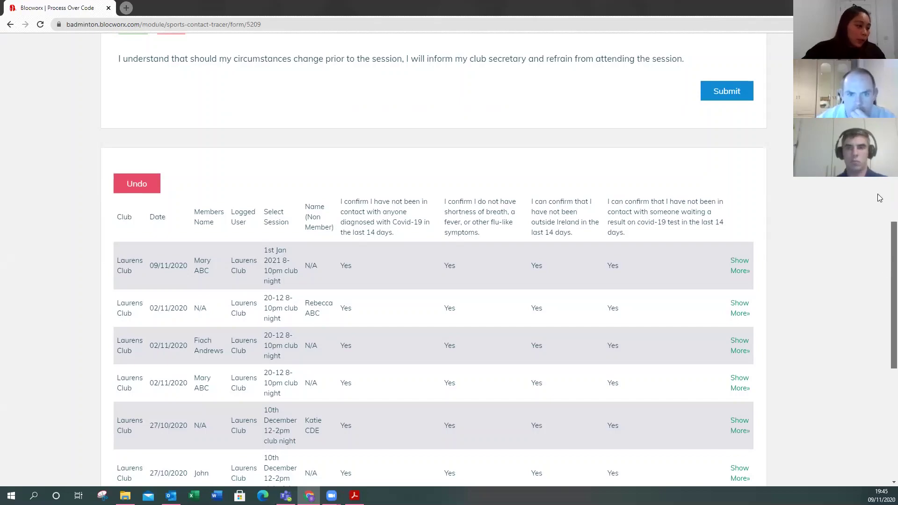
{"action": "scroll", "coordinate": [879, 196], "scroll_direction": "up", "scroll_amount": 10}
{"action": "scroll", "coordinate": [161, 131], "scroll_direction": "up", "scroll_amount": 2}
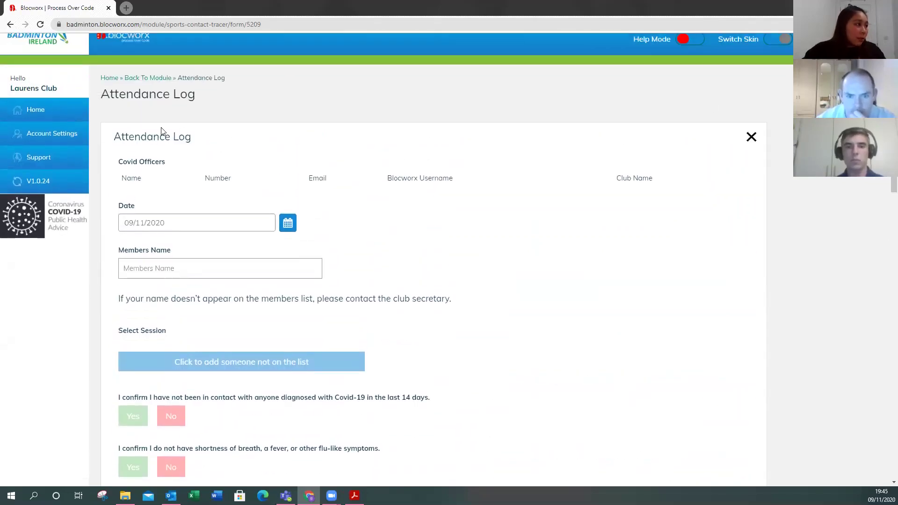
- Start a new Attendance Log entry and pick the second member's full name from the suggestions
{"action": "left_click", "coordinate": [148, 78]}
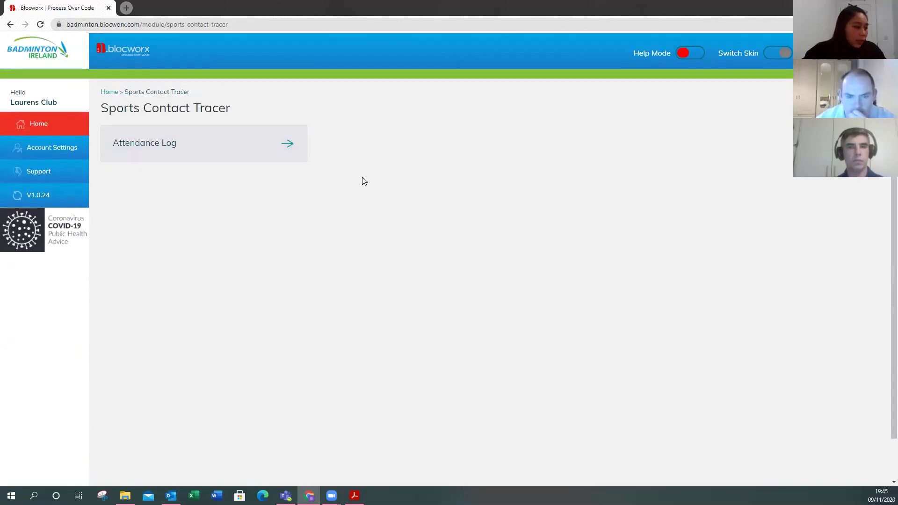
{"action": "left_click", "coordinate": [187, 145]}
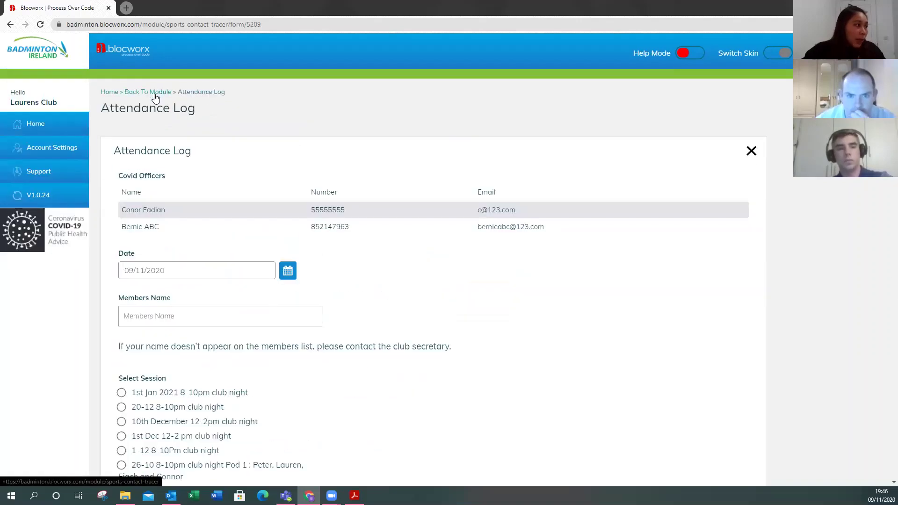
{"action": "scroll", "coordinate": [296, 211], "scroll_direction": "down", "scroll_amount": 3}
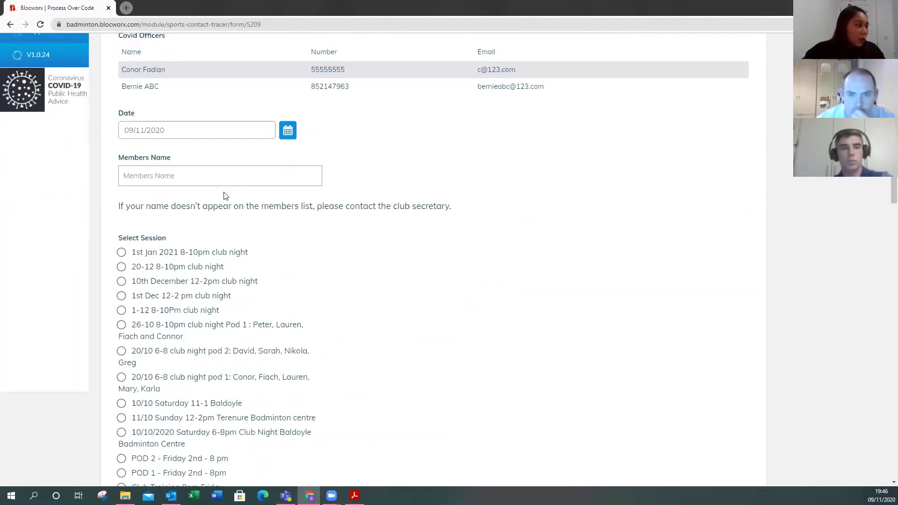
{"action": "left_click", "coordinate": [156, 177]}
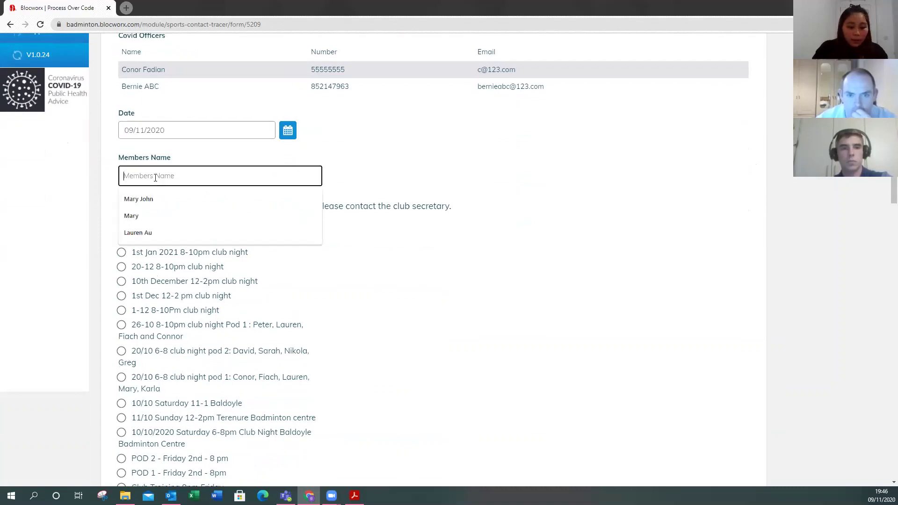
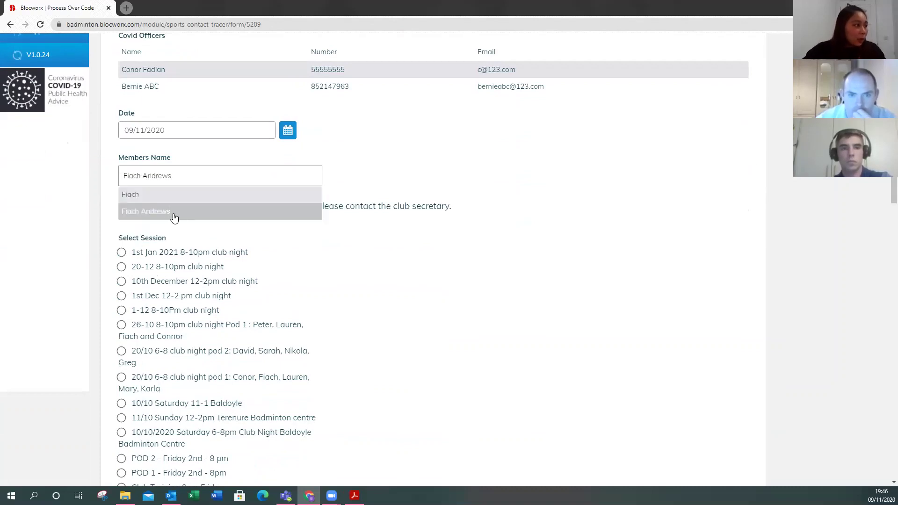
{"action": "left_click", "coordinate": [174, 215]}
- Choose the 1st Jan 2021 8-10pm club night session and answer Yes to all four Covid questions
{"action": "scroll", "coordinate": [325, 250], "scroll_direction": "down", "scroll_amount": 1}
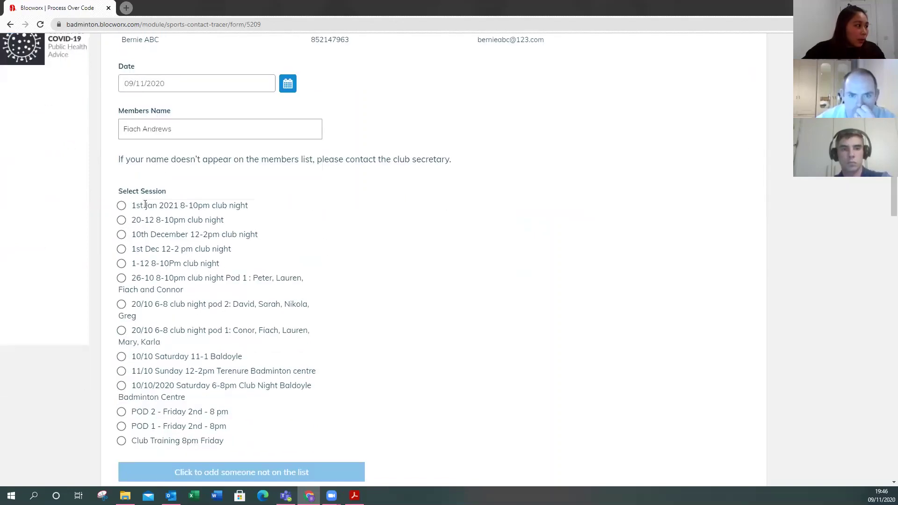
{"action": "left_click", "coordinate": [120, 209]}
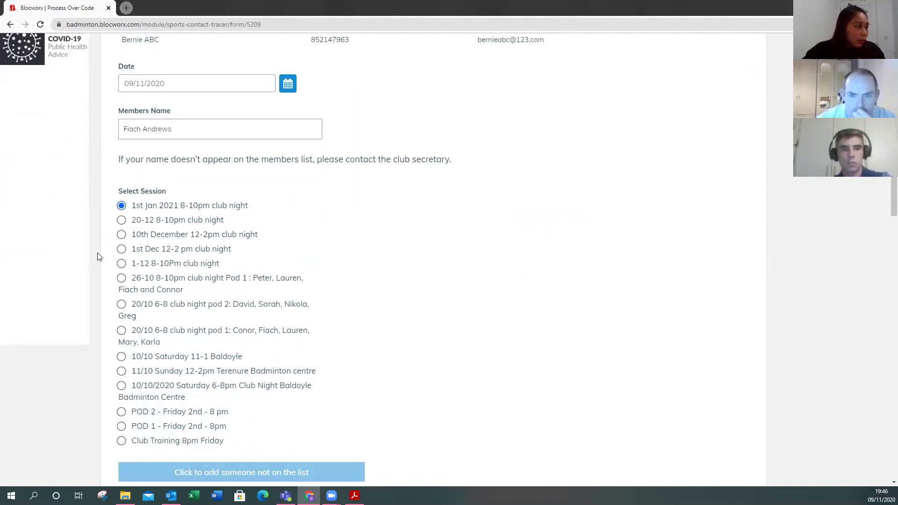
{"action": "scroll", "coordinate": [98, 257], "scroll_direction": "down", "scroll_amount": 8}
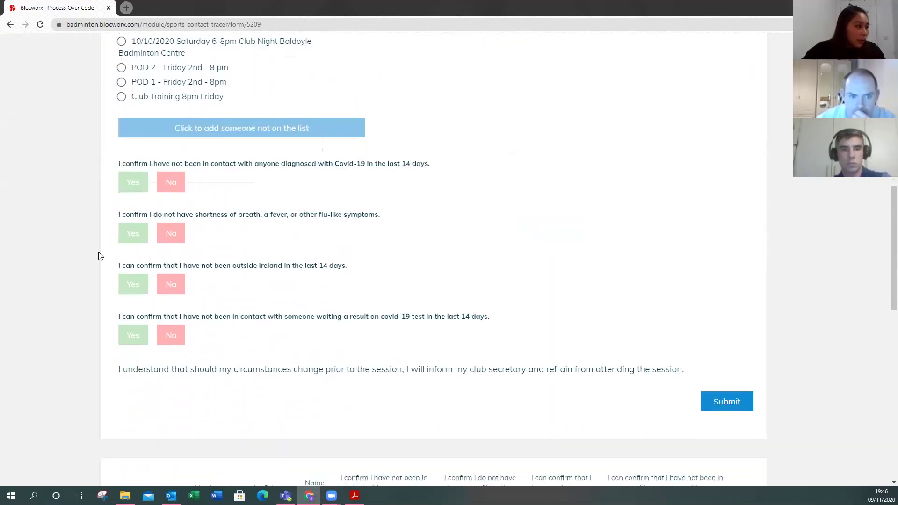
{"action": "left_click", "coordinate": [128, 153]}
{"action": "left_click", "coordinate": [129, 202]}
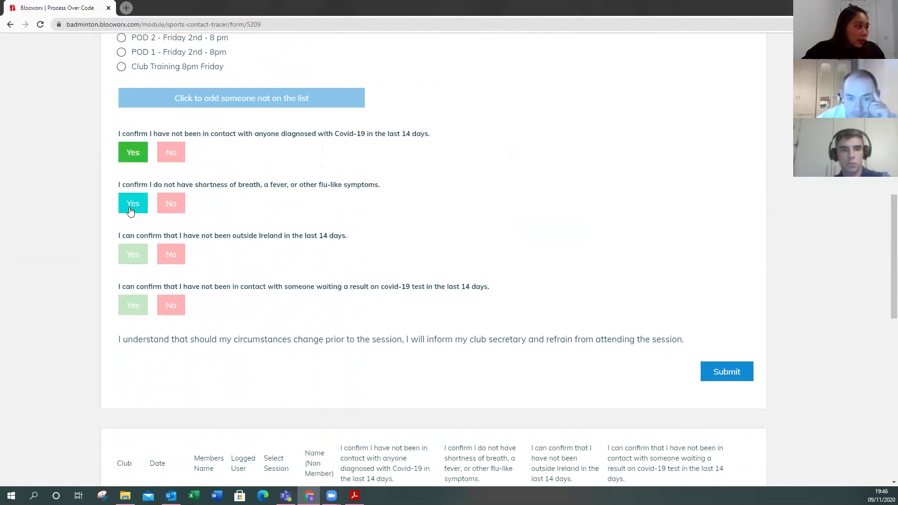
{"action": "left_click", "coordinate": [135, 257]}
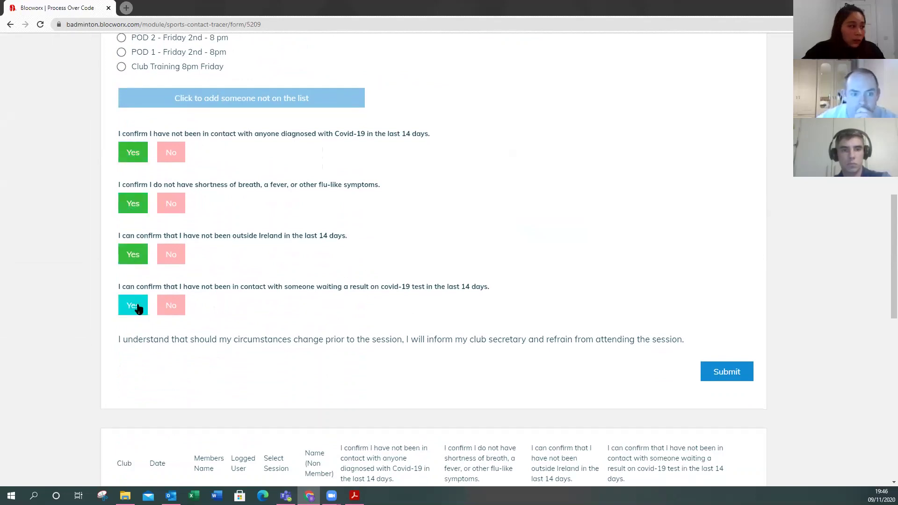
{"action": "left_click", "coordinate": [132, 305]}
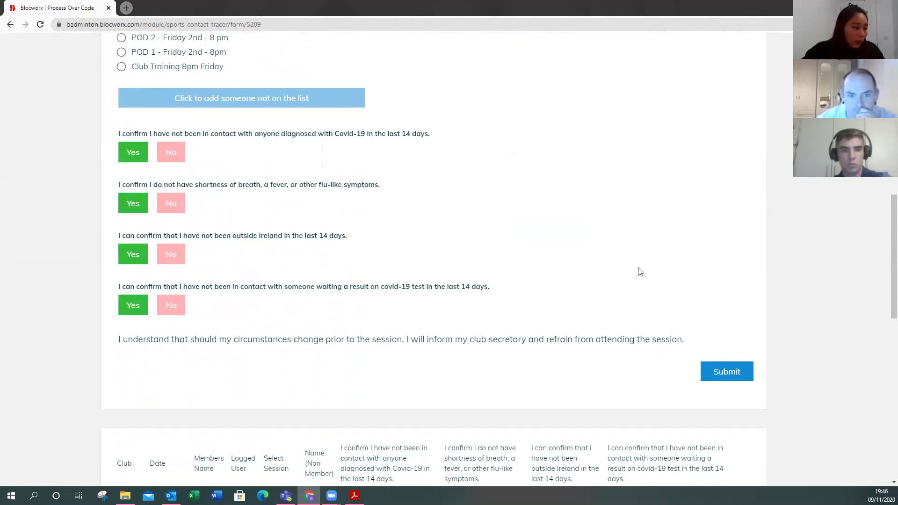
- Submit the entry and check the newly added row in the attendance log table
{"action": "scroll", "coordinate": [640, 273], "scroll_direction": "down", "scroll_amount": 5}
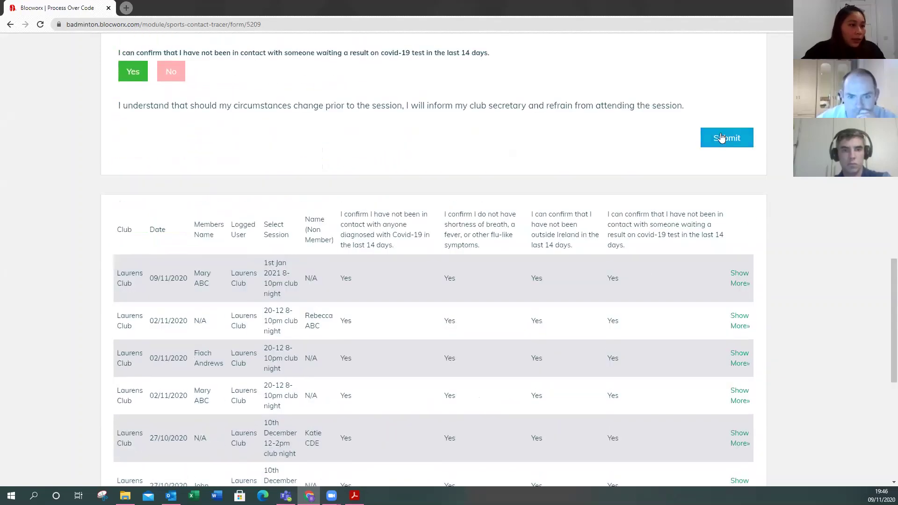
{"action": "left_click", "coordinate": [719, 139]}
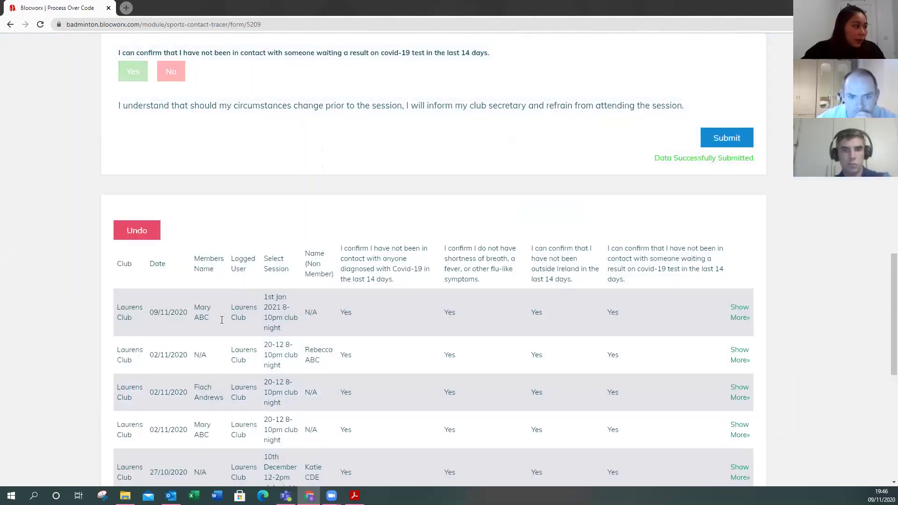
{"action": "left_click_drag", "start_coordinate": [191, 308], "coordinate": [337, 318]}
{"action": "left_click", "coordinate": [824, 302]}
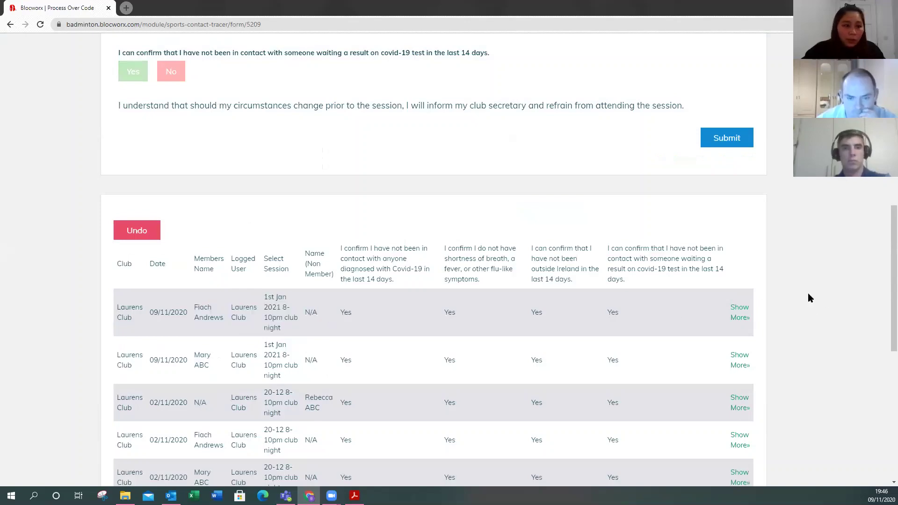
{"action": "left_click_drag", "start_coordinate": [885, 237], "coordinate": [885, 277]}
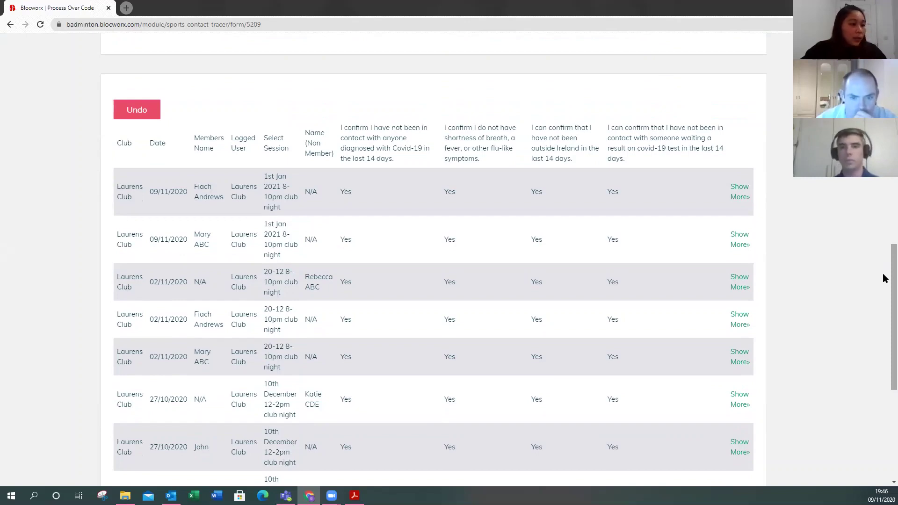
- Return to the Sports Contact Tracer module and open a fresh Attendance Log form
{"action": "scroll", "coordinate": [885, 252], "scroll_direction": "up", "scroll_amount": 1}
{"action": "scroll", "coordinate": [885, 252], "scroll_direction": "up", "scroll_amount": 15}
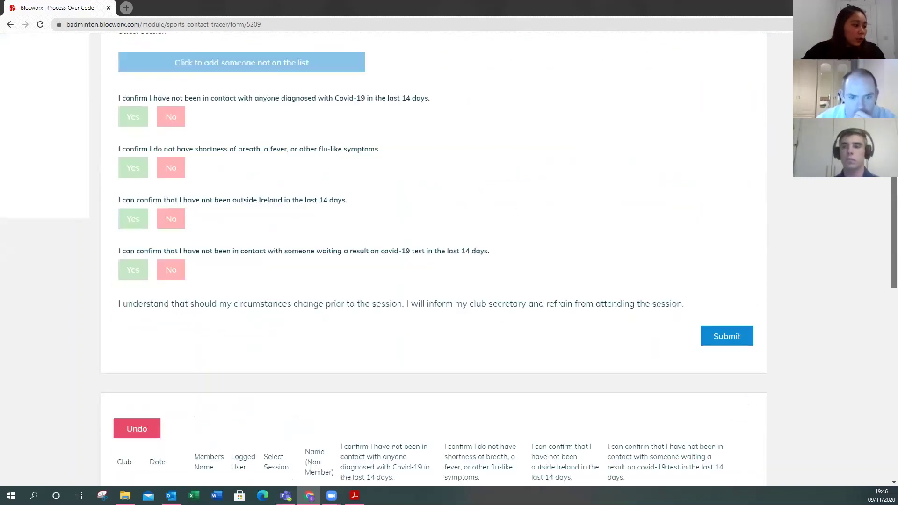
{"action": "scroll", "coordinate": [449, 262], "scroll_direction": "up", "scroll_amount": 2}
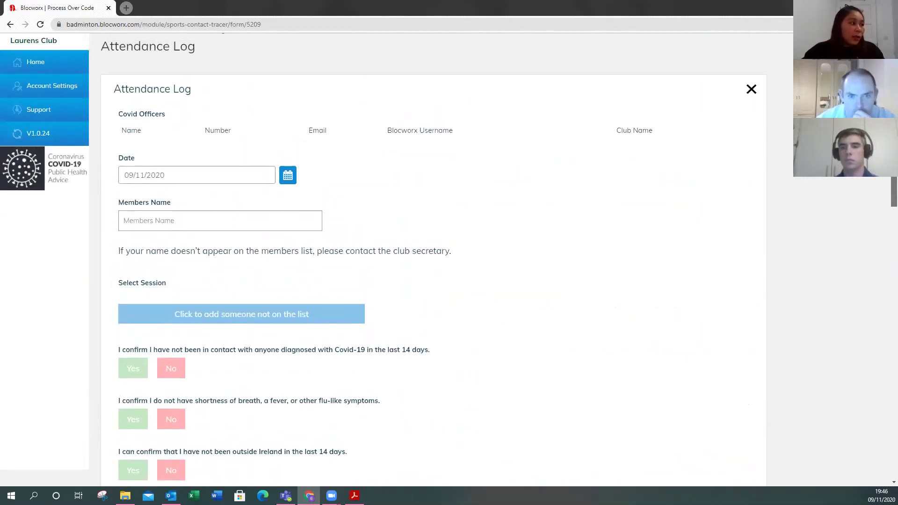
{"action": "left_click", "coordinate": [144, 43]}
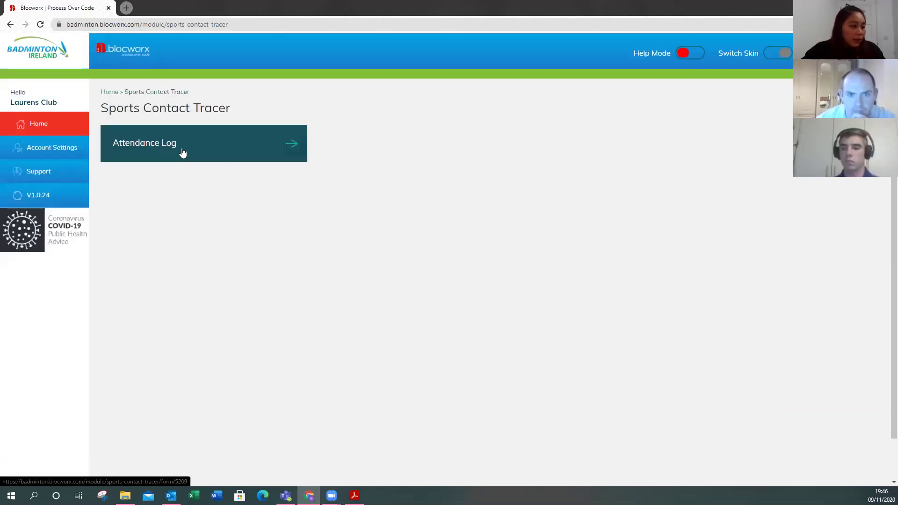
{"action": "left_click", "coordinate": [183, 153]}
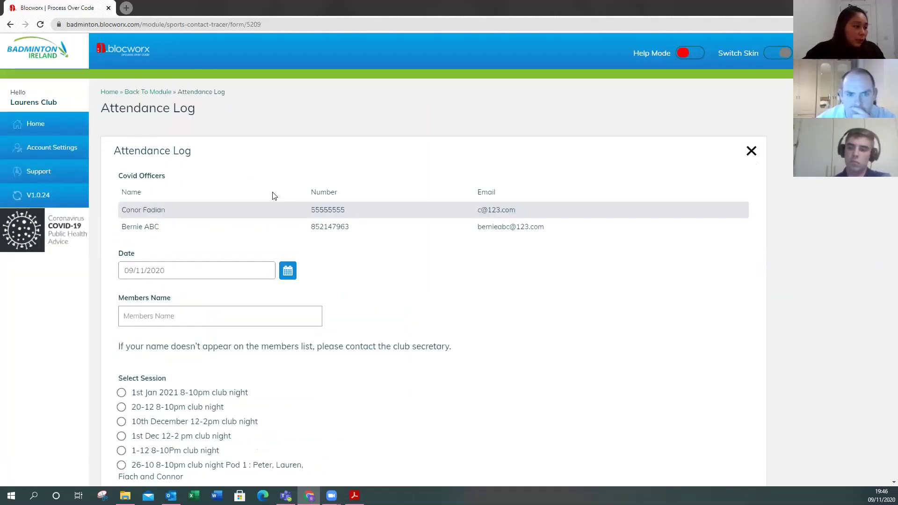
- Select the 1st Jan 2021 8-10pm club night session, leaving the Members Name field empty
{"action": "scroll", "coordinate": [317, 228], "scroll_direction": "down", "scroll_amount": 1}
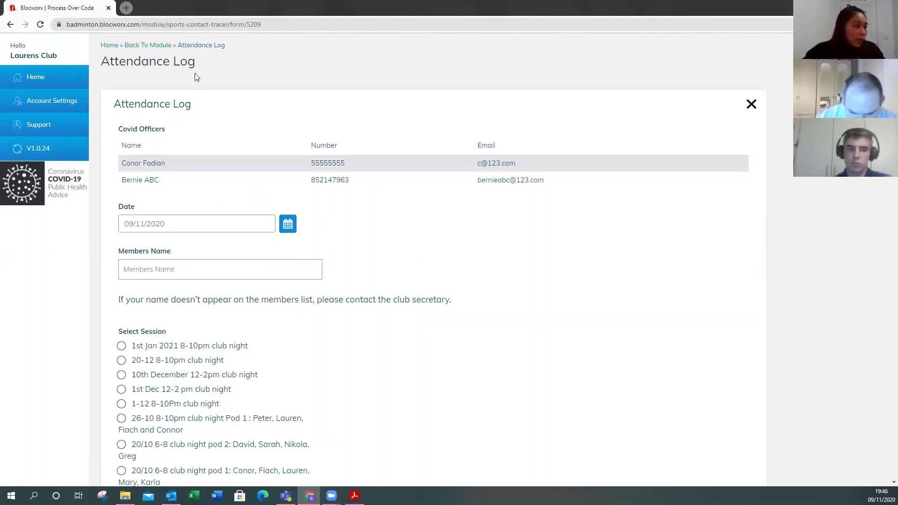
{"action": "scroll", "coordinate": [307, 259], "scroll_direction": "down", "scroll_amount": 3}
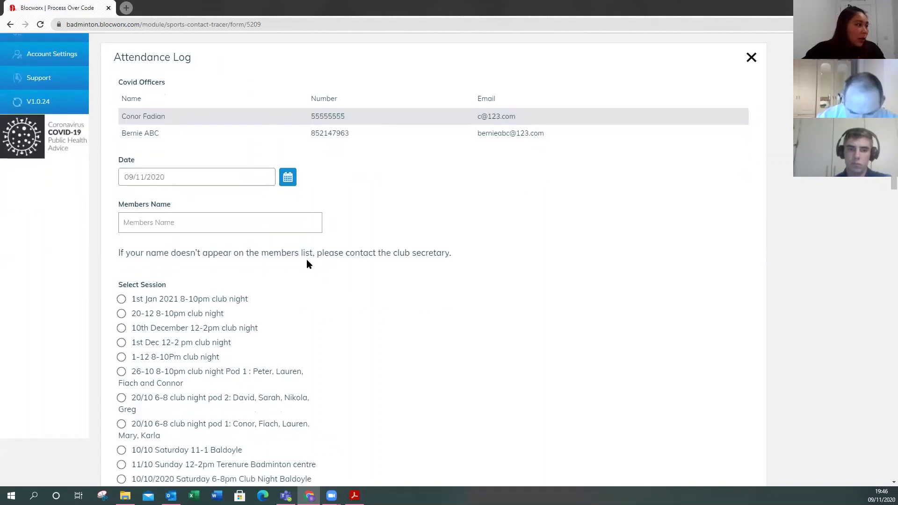
{"action": "left_click", "coordinate": [121, 206]}
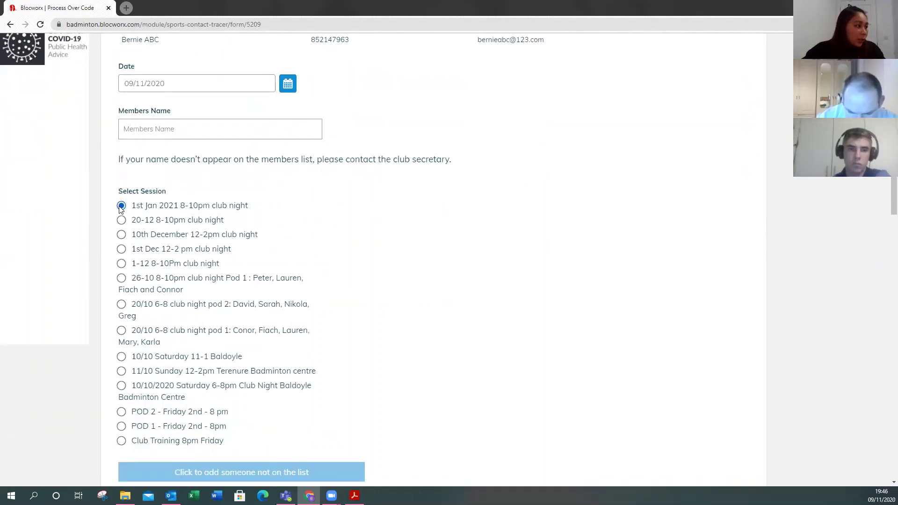
{"action": "scroll", "coordinate": [107, 255], "scroll_direction": "down", "scroll_amount": 3}
{"action": "scroll", "coordinate": [106, 257], "scroll_direction": "up", "scroll_amount": 2}
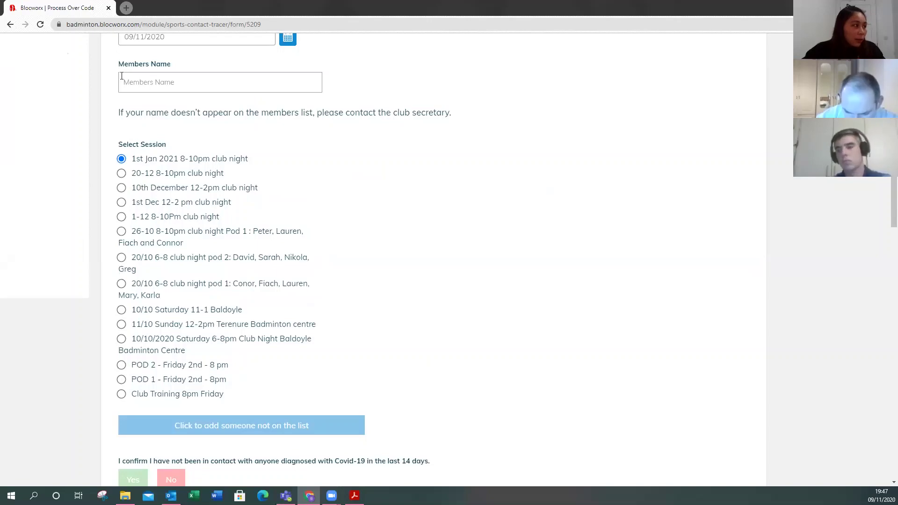
{"action": "left_click_drag", "start_coordinate": [114, 65], "coordinate": [197, 66]}
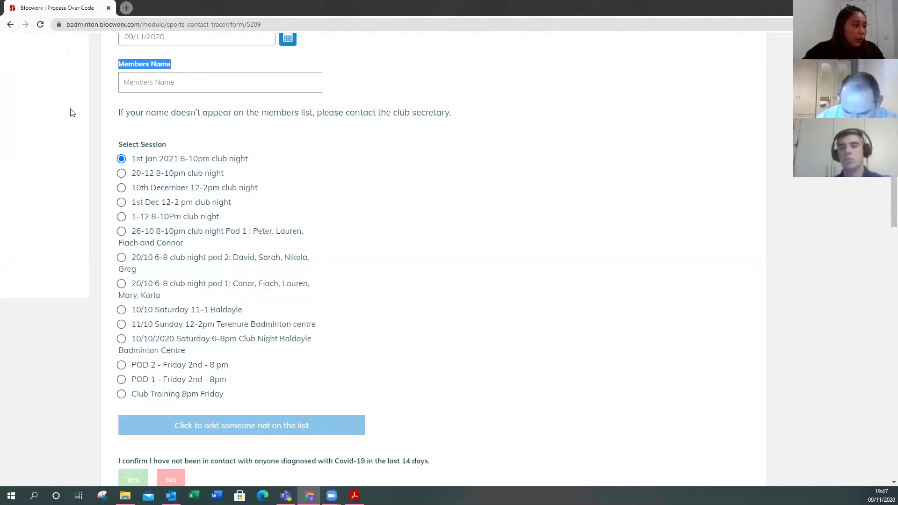
{"action": "scroll", "coordinate": [381, 170], "scroll_direction": "down", "scroll_amount": 4}
{"action": "scroll", "coordinate": [379, 208], "scroll_direction": "down", "scroll_amount": 2}
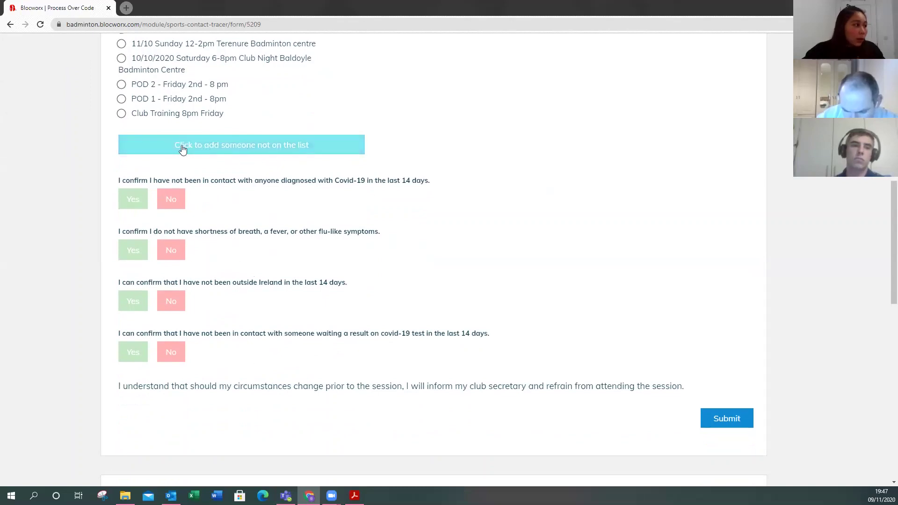
- Add someone not on the members list, entering the non-member's name and phone number
{"action": "left_click", "coordinate": [241, 146]}
{"action": "left_click", "coordinate": [164, 202]}
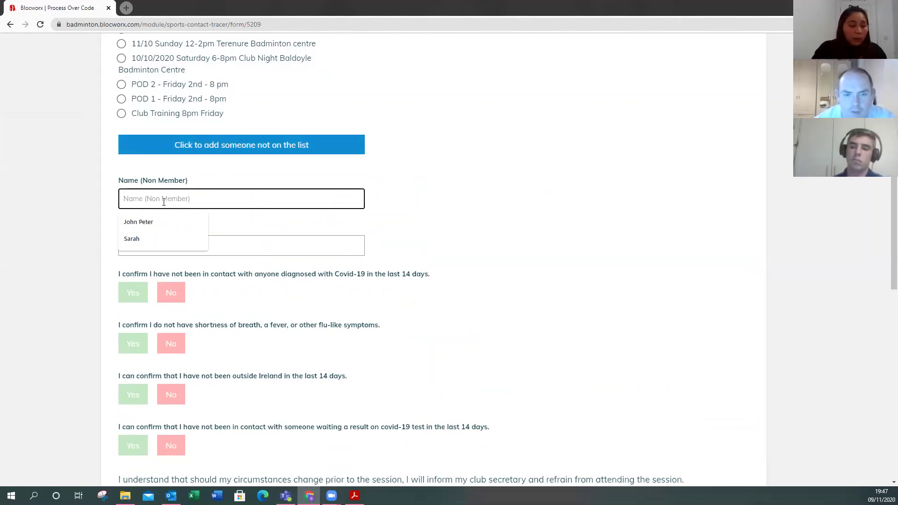
{"action": "type", "text": "Aimee AB"}
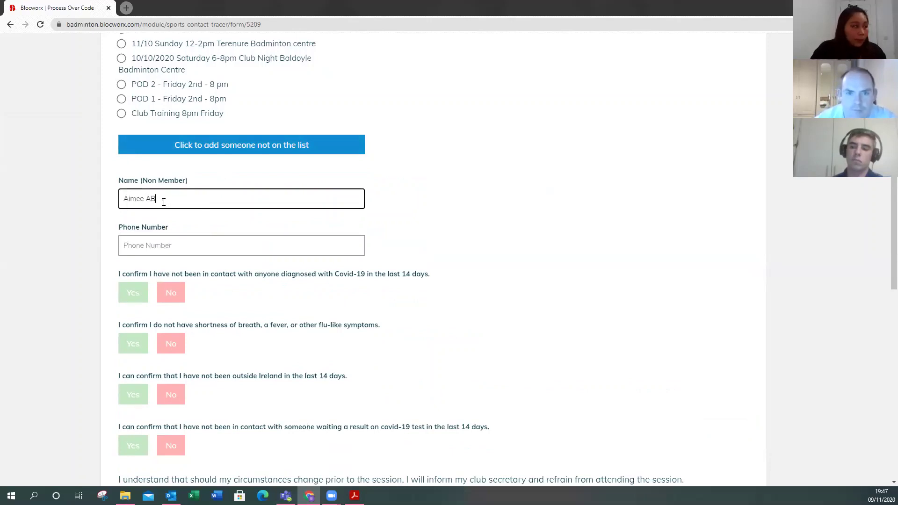
{"action": "type", "text": "C"}
{"action": "key", "text": "Tab"}
{"action": "type", "text": "12"}
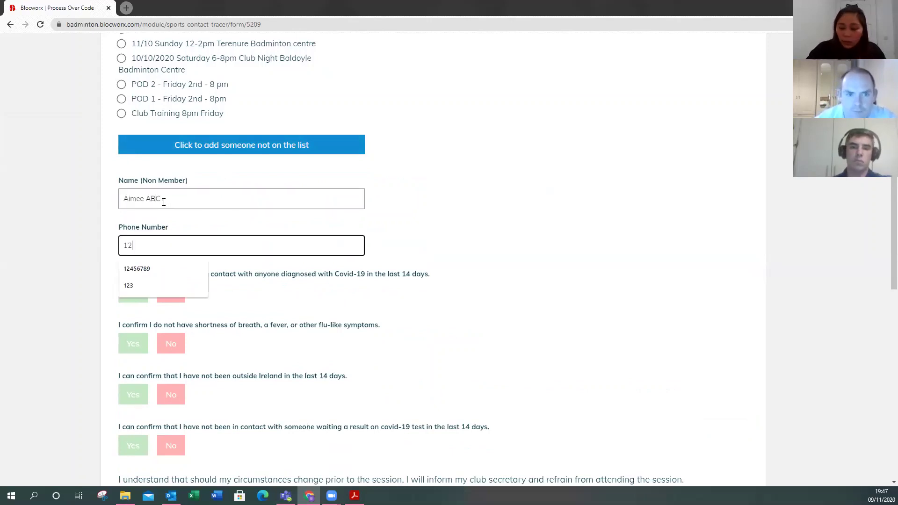
{"action": "type", "text": "3456789"}
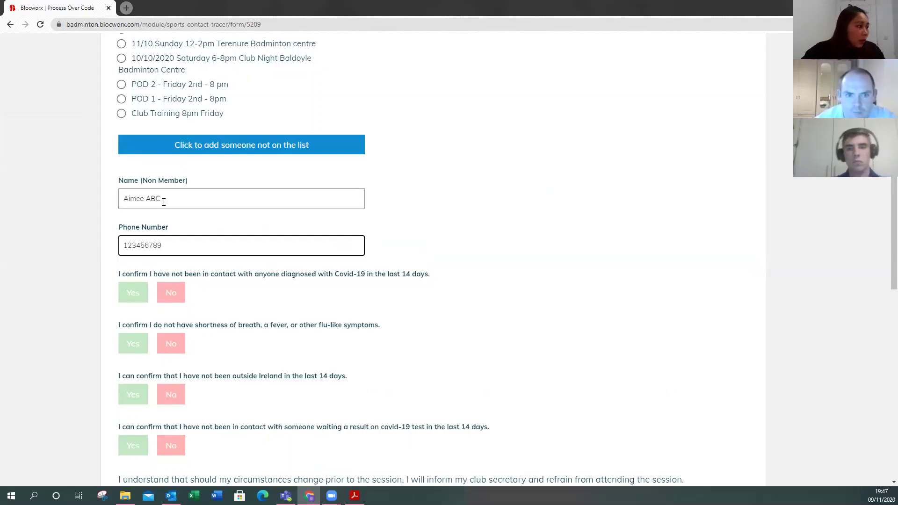
- Answer Yes to all four Covid screening questions for the non-member
{"action": "scroll", "coordinate": [445, 232], "scroll_direction": "down", "scroll_amount": 3}
{"action": "left_click", "coordinate": [135, 154]}
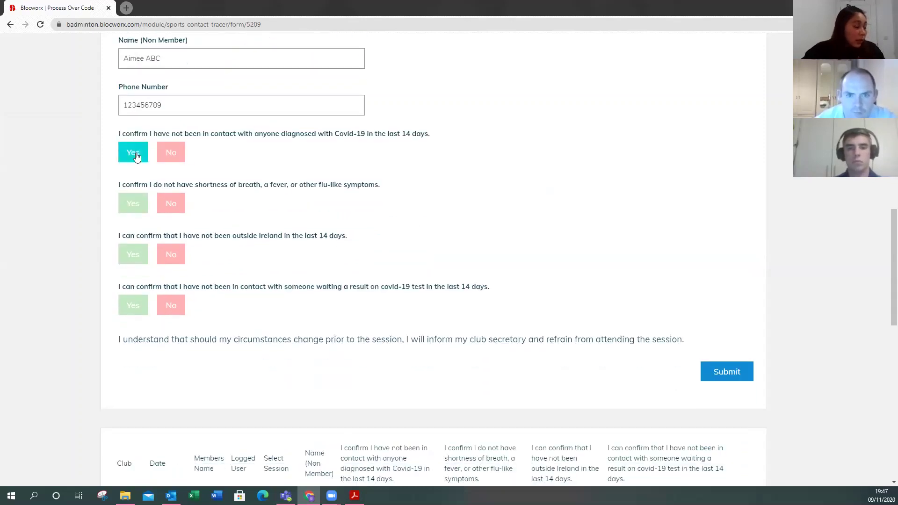
{"action": "left_click", "coordinate": [132, 203]}
{"action": "left_click", "coordinate": [133, 255]}
{"action": "left_click", "coordinate": [133, 308]}
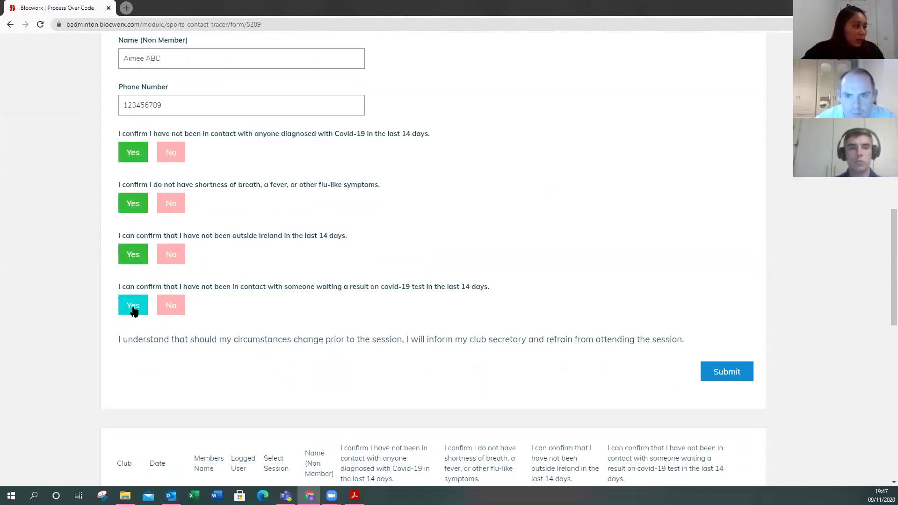
- Submit the non-member's entry and check their name in the new top log row
{"action": "scroll", "coordinate": [608, 309], "scroll_direction": "down", "scroll_amount": 1}
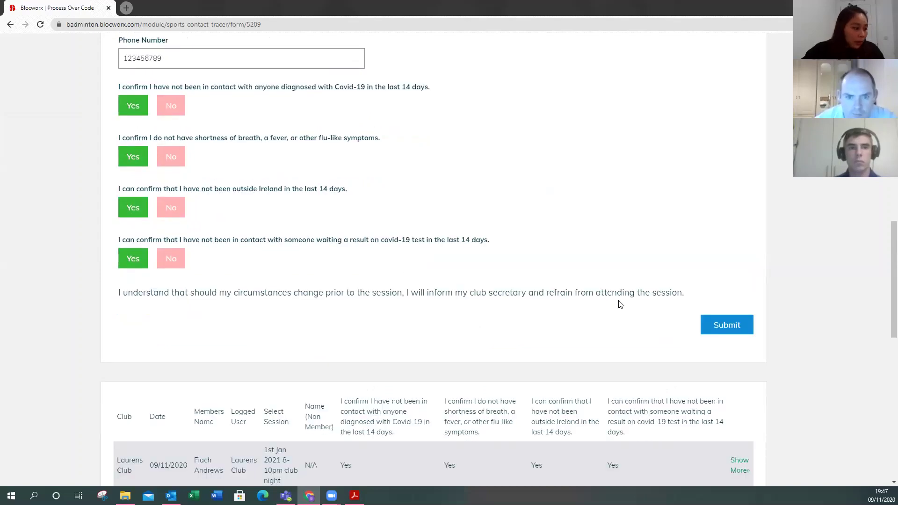
{"action": "scroll", "coordinate": [626, 302], "scroll_direction": "down", "scroll_amount": 3}
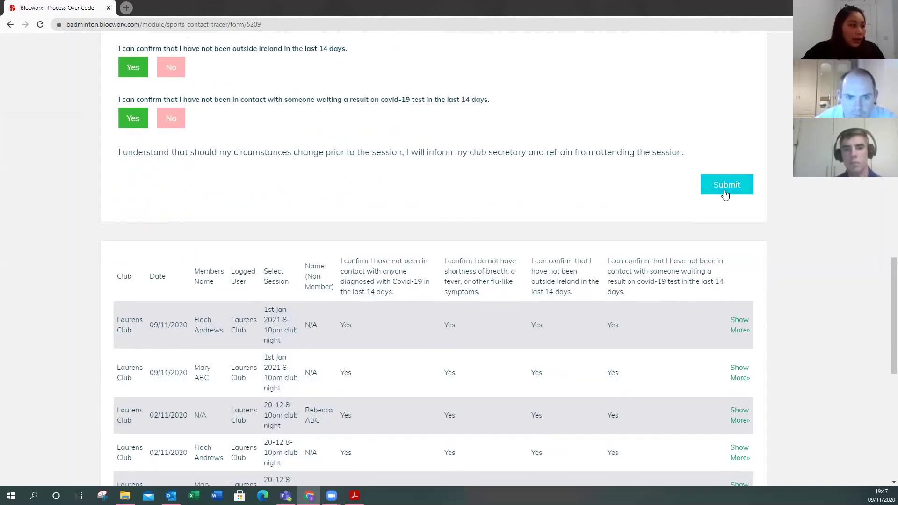
{"action": "left_click", "coordinate": [725, 196]}
{"action": "scroll", "coordinate": [290, 281], "scroll_direction": "down", "scroll_amount": 3}
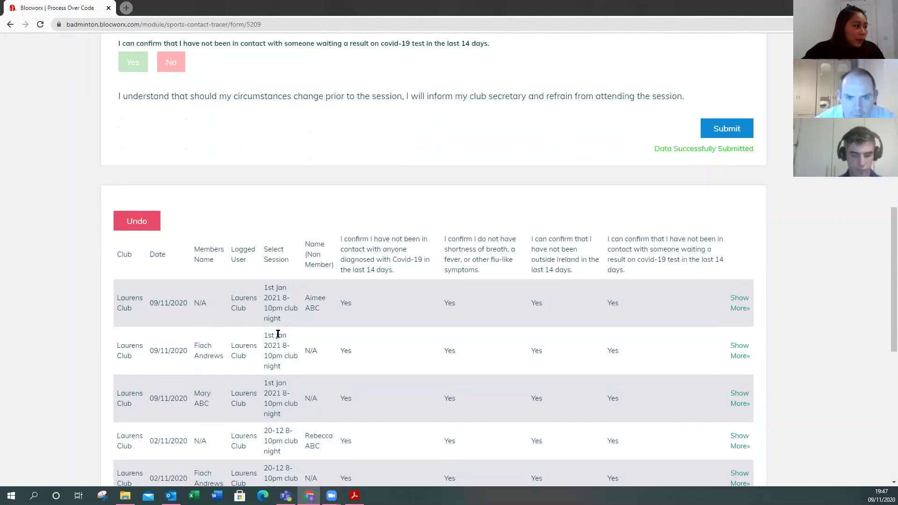
{"action": "left_click_drag", "start_coordinate": [303, 214], "coordinate": [330, 229]}
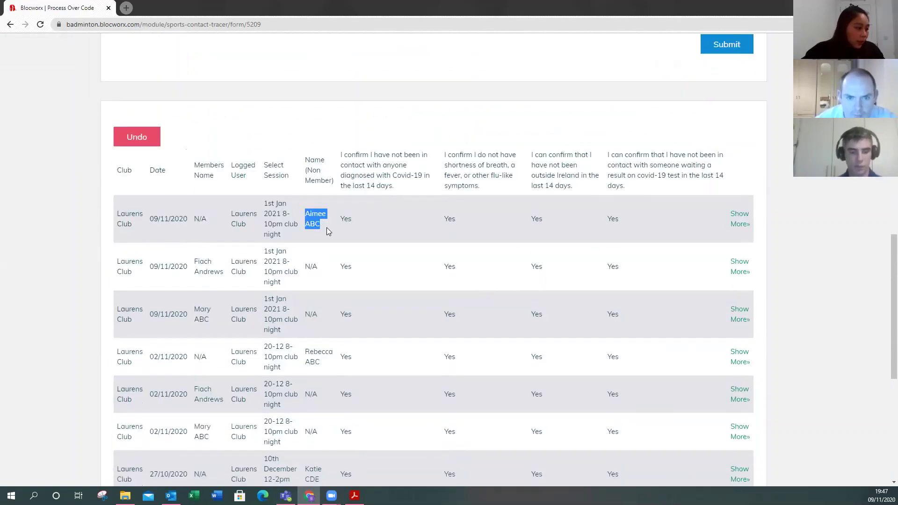
{"action": "scroll", "coordinate": [398, 241], "scroll_direction": "down", "scroll_amount": 1}
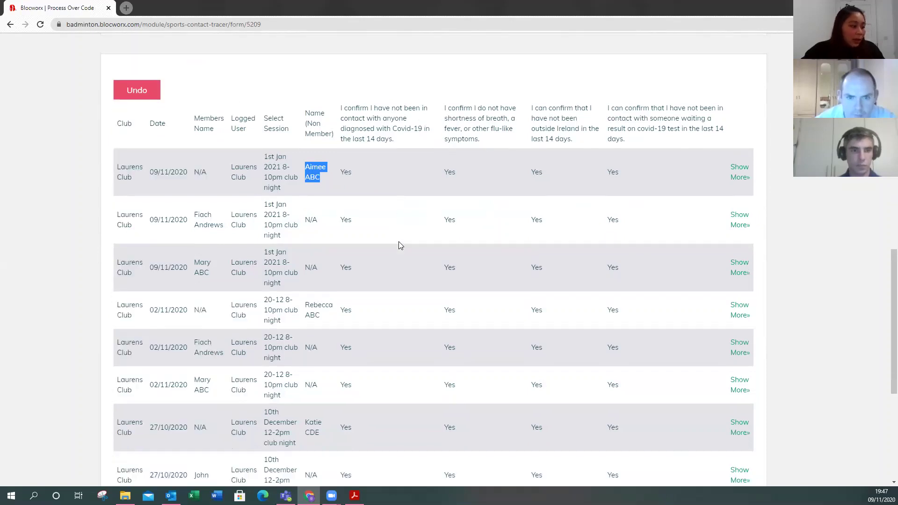